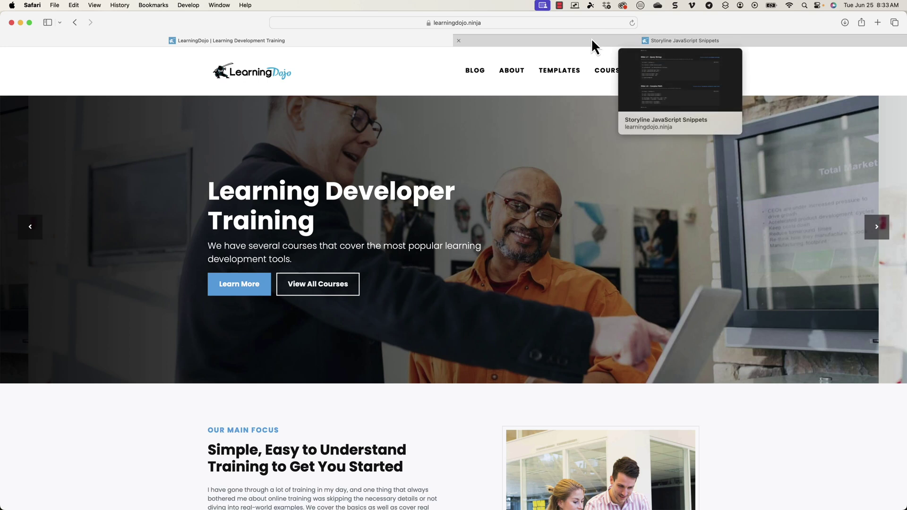
- Open the Storyline JavaScript Snippets page on Learning Dojo and reload it
{"action": "left_click", "coordinate": [505, 43]}
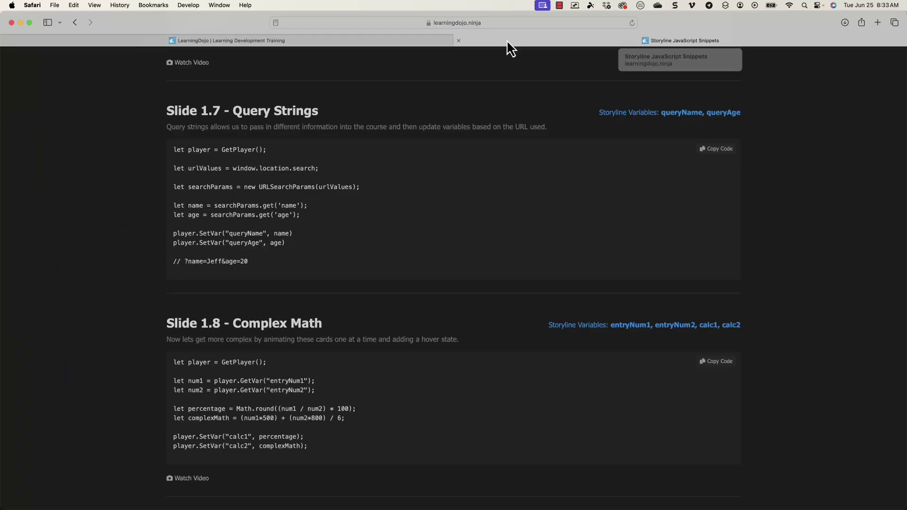
{"action": "left_click", "coordinate": [438, 27]}
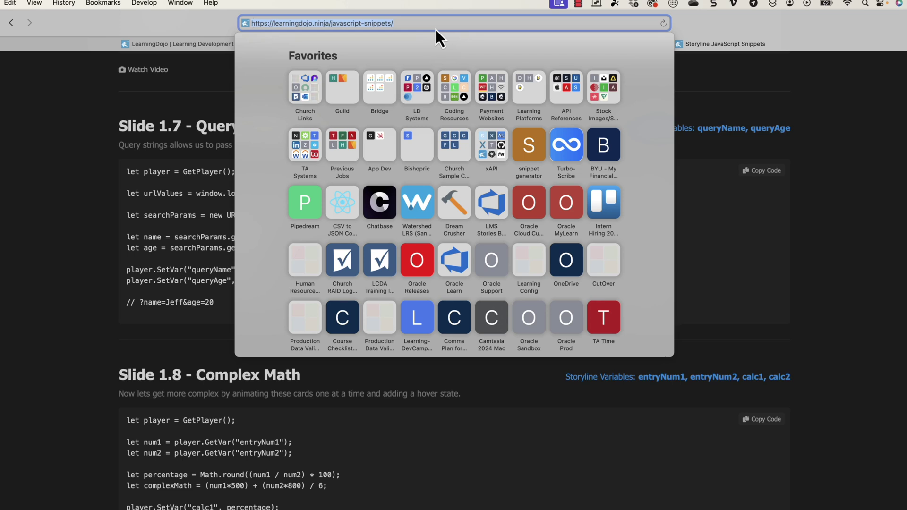
{"action": "key", "text": "Return"}
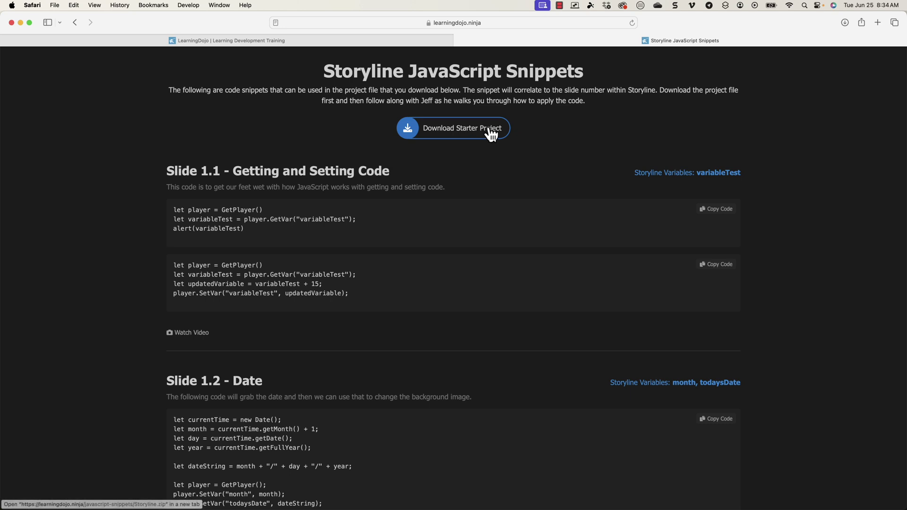
- Scroll the snippets page down to the Slide 1.7 - Query Strings section
{"action": "scroll", "coordinate": [492, 137], "scroll_direction": "down", "scroll_amount": 6}
{"action": "scroll", "coordinate": [492, 137], "scroll_direction": "down", "scroll_amount": 5}
{"action": "scroll", "coordinate": [492, 137], "scroll_direction": "up", "scroll_amount": 1}
{"action": "scroll", "coordinate": [491, 137], "scroll_direction": "down", "scroll_amount": 4}
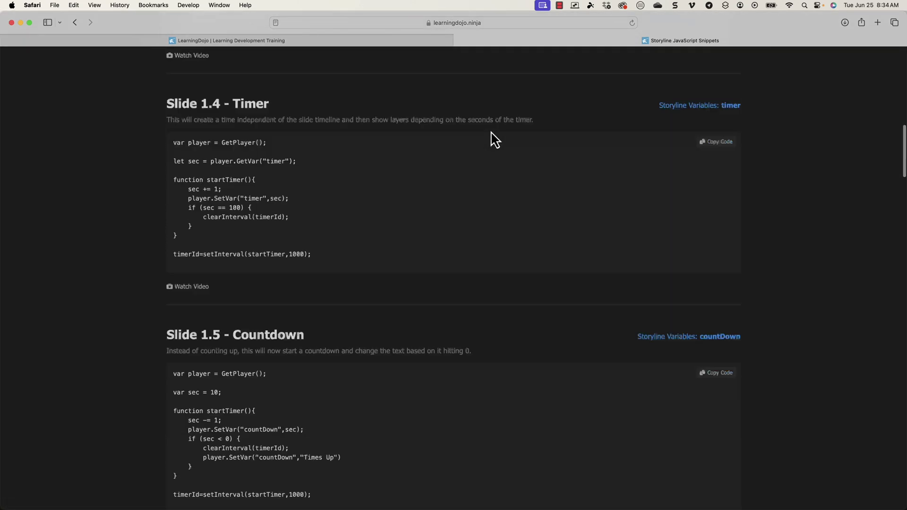
{"action": "scroll", "coordinate": [492, 138], "scroll_direction": "down", "scroll_amount": 4}
{"action": "scroll", "coordinate": [491, 138], "scroll_direction": "down", "scroll_amount": 3}
{"action": "scroll", "coordinate": [491, 138], "scroll_direction": "down", "scroll_amount": 4}
{"action": "scroll", "coordinate": [492, 139], "scroll_direction": "down", "scroll_amount": 5}
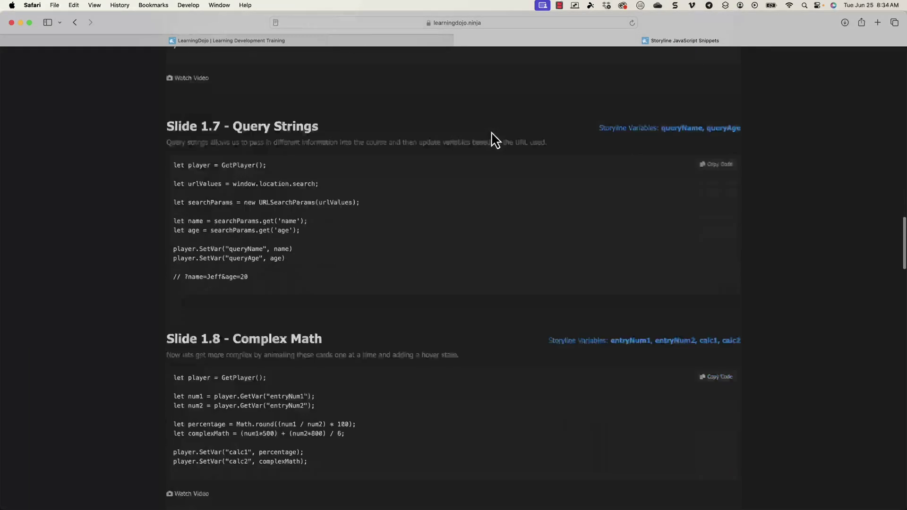
{"action": "scroll", "coordinate": [491, 138], "scroll_direction": "up", "scroll_amount": 2}
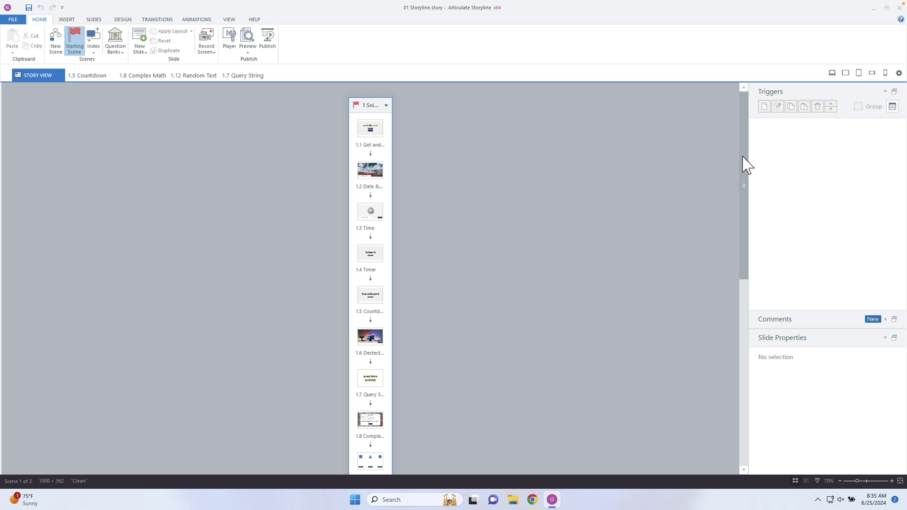
- Open slide 1.7 Query String and check its queryName and queryAge variables against the snippet page
{"action": "left_click_drag", "start_coordinate": [744, 157], "coordinate": [738, 194]}
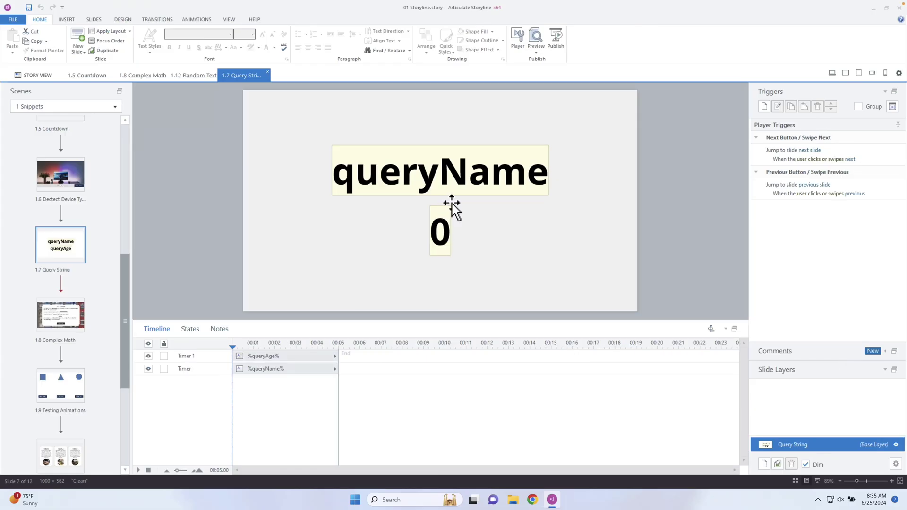
{"action": "key", "text": "ctrl+Left"}
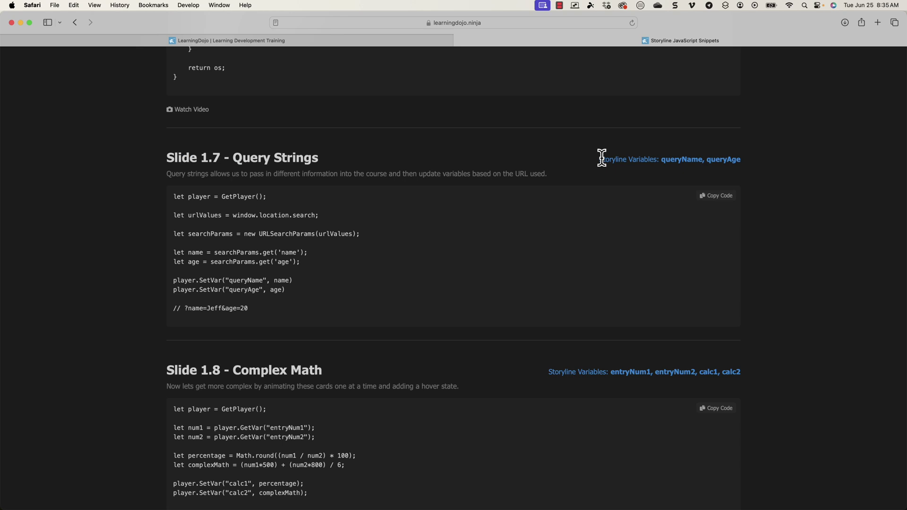
{"action": "left_click_drag", "start_coordinate": [715, 161], "coordinate": [745, 162]}
{"action": "left_click", "coordinate": [748, 164]}
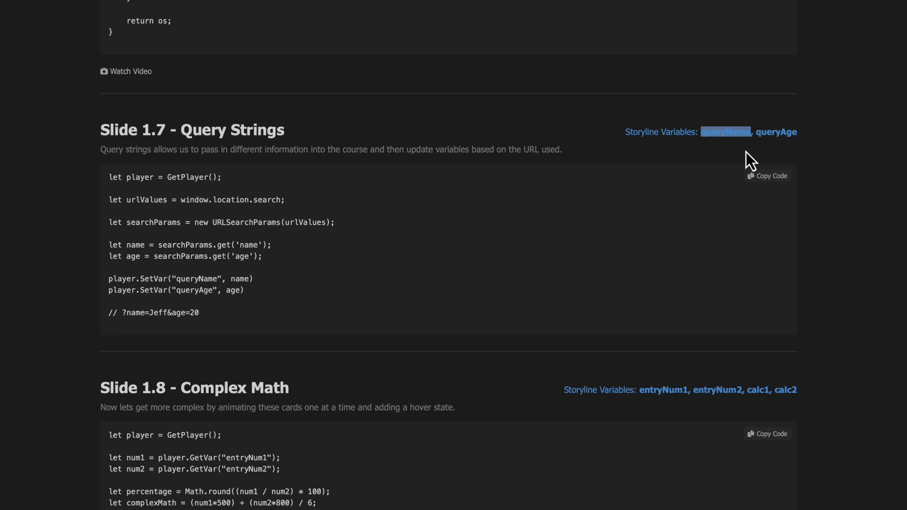
{"action": "left_click", "coordinate": [802, 154]}
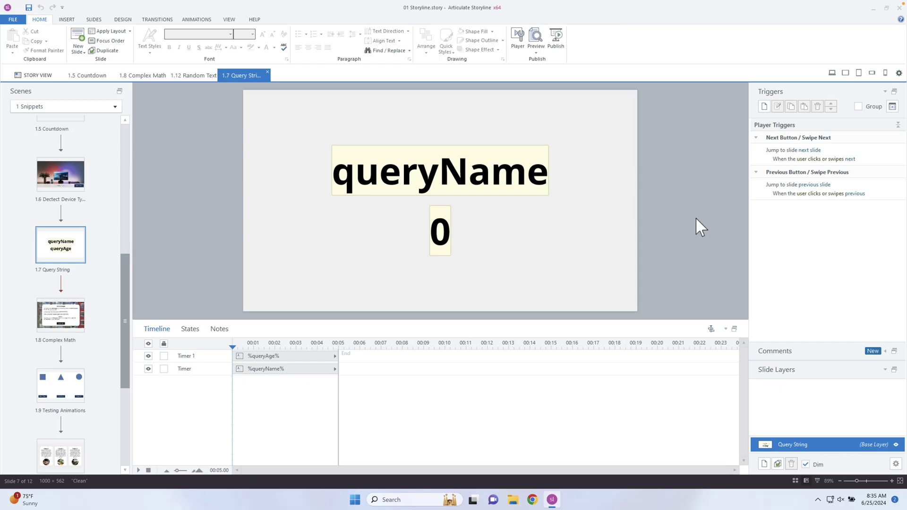
- Add an Execute JavaScript trigger on timeline start containing the pasted Slide 1.7 query-string code
{"action": "left_click", "coordinate": [764, 106]}
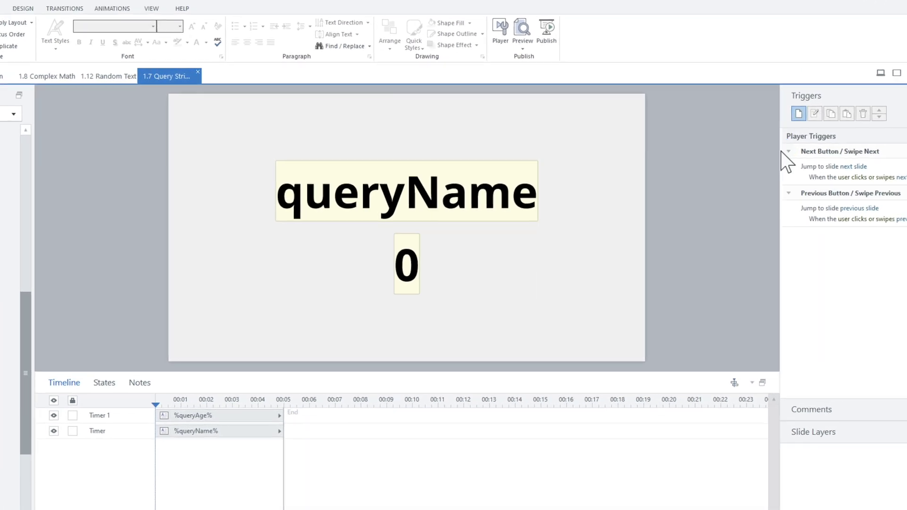
{"action": "left_click_drag", "start_coordinate": [338, 148], "coordinate": [370, 151]}
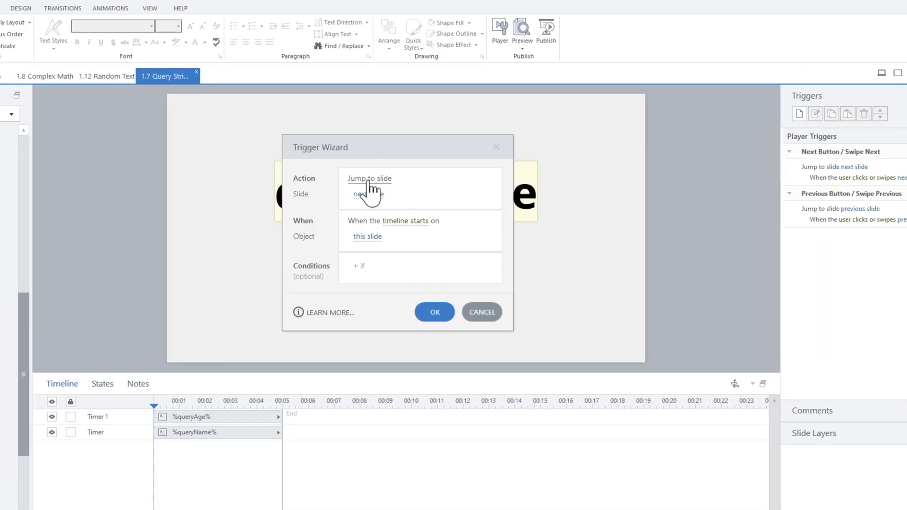
{"action": "left_click", "coordinate": [370, 179]}
{"action": "left_click_drag", "start_coordinate": [492, 274], "coordinate": [493, 355]}
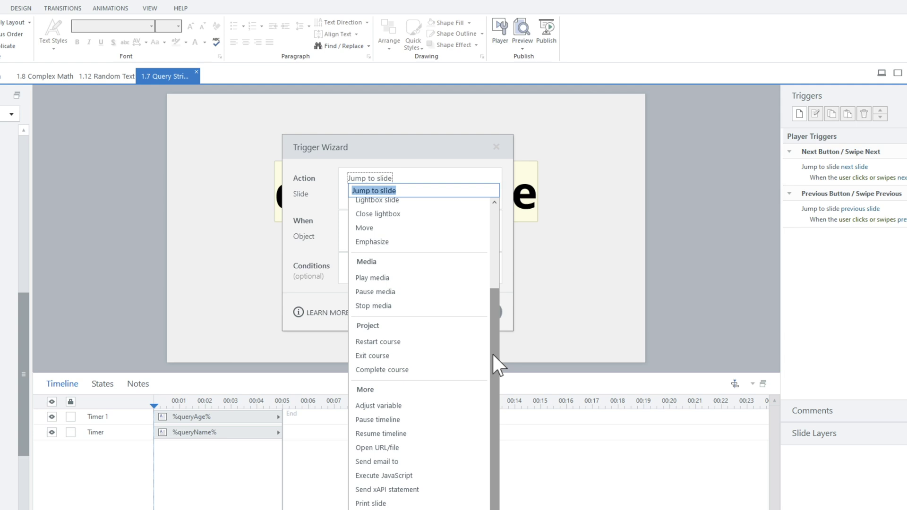
{"action": "left_click", "coordinate": [423, 475]}
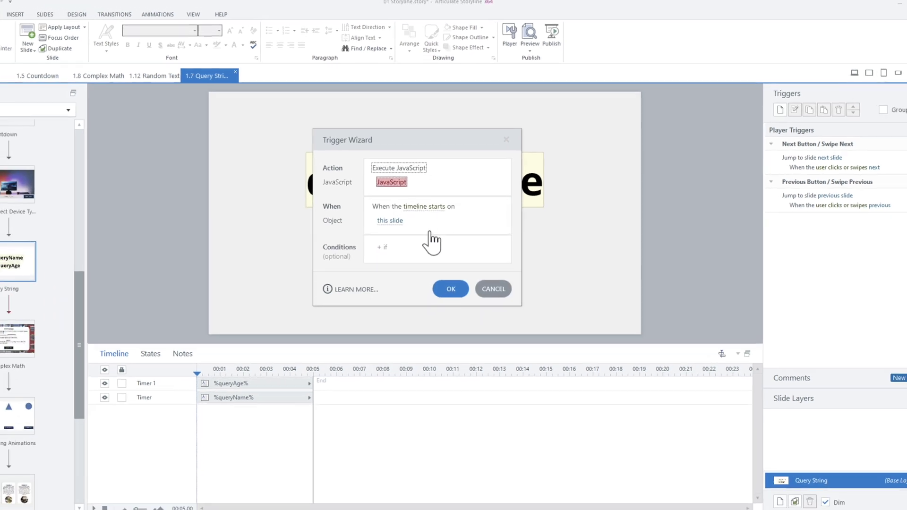
{"action": "left_click", "coordinate": [370, 195]}
{"action": "key", "text": "ctrl+Left"}
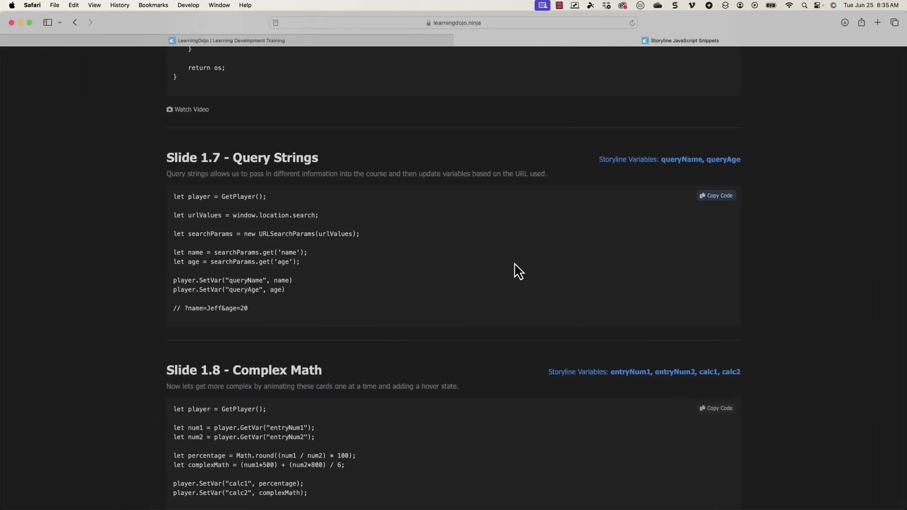
{"action": "key", "text": "ctrl+Right"}
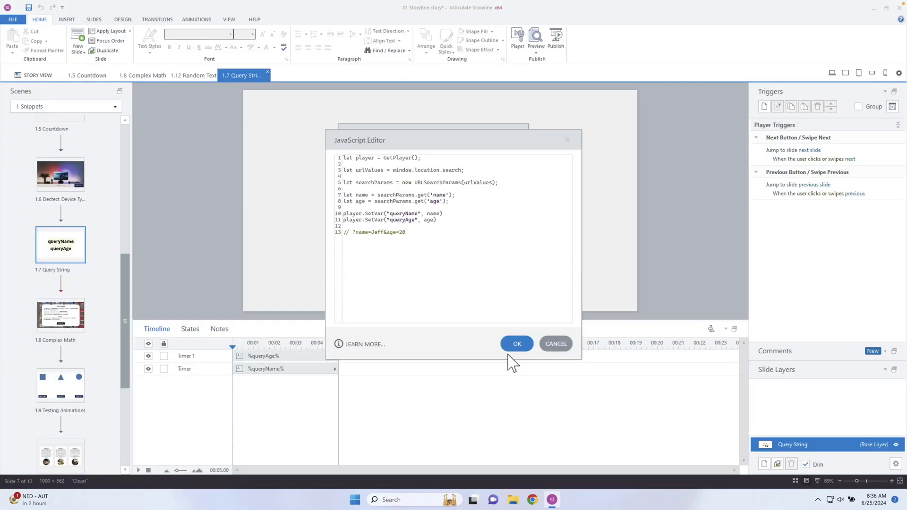
{"action": "left_click", "coordinate": [517, 344]}
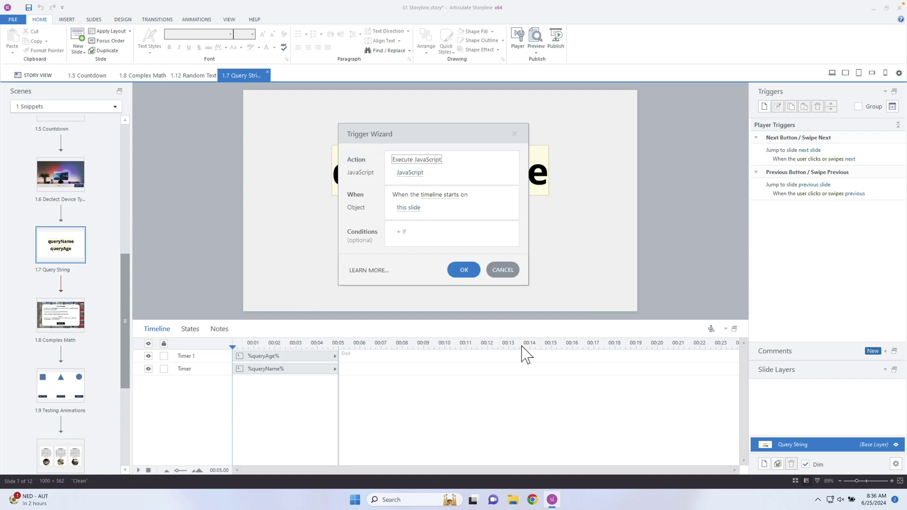
{"action": "left_click", "coordinate": [464, 271]}
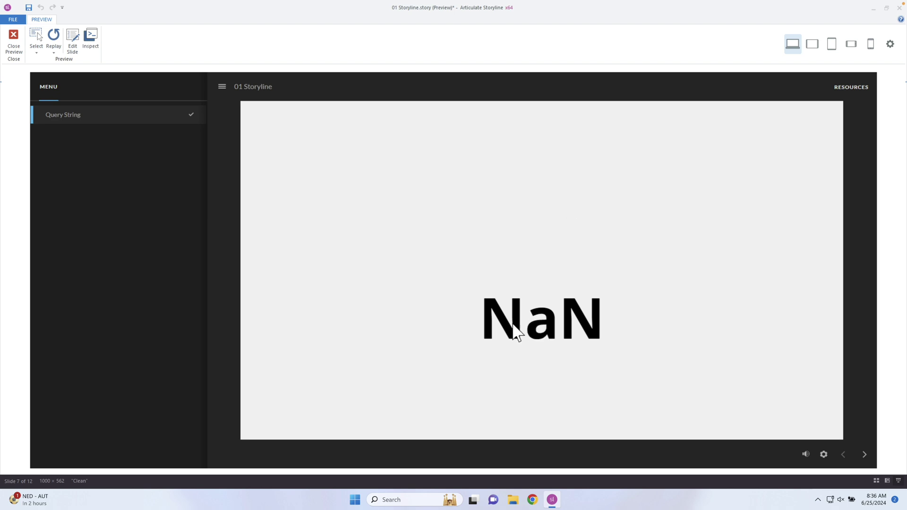
- Close the slide preview and return to editing
{"action": "left_click", "coordinate": [4, 43]}
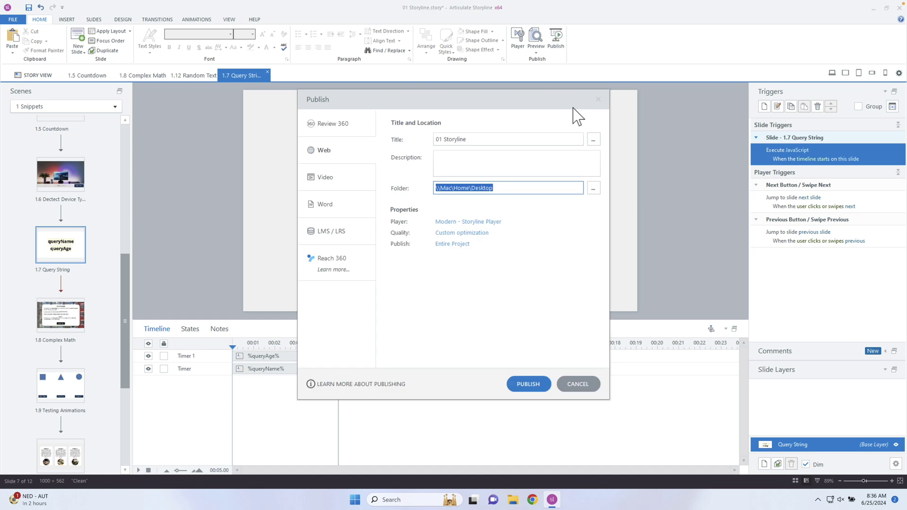
- Publish 01 Storyline for the web and view the published course in the browser
{"action": "left_click", "coordinate": [525, 384]}
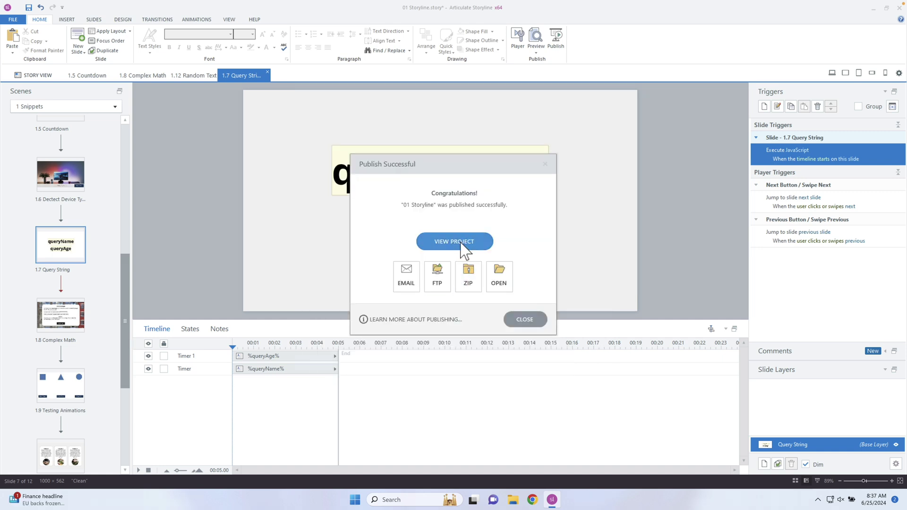
{"action": "left_click", "coordinate": [461, 242]}
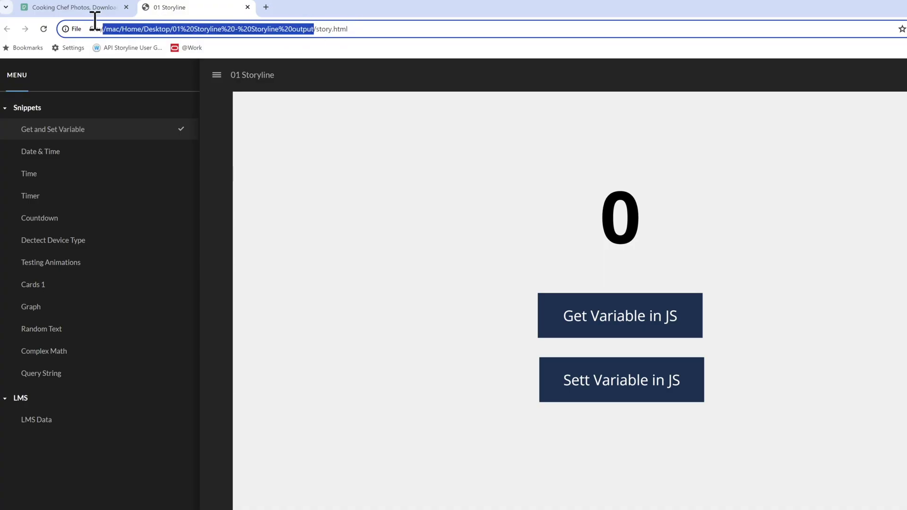
- Select the story.html file address in Chrome and put the caret at its end
{"action": "left_click_drag", "start_coordinate": [95, 21], "coordinate": [80, 21]}
{"action": "left_click", "coordinate": [391, 33]}
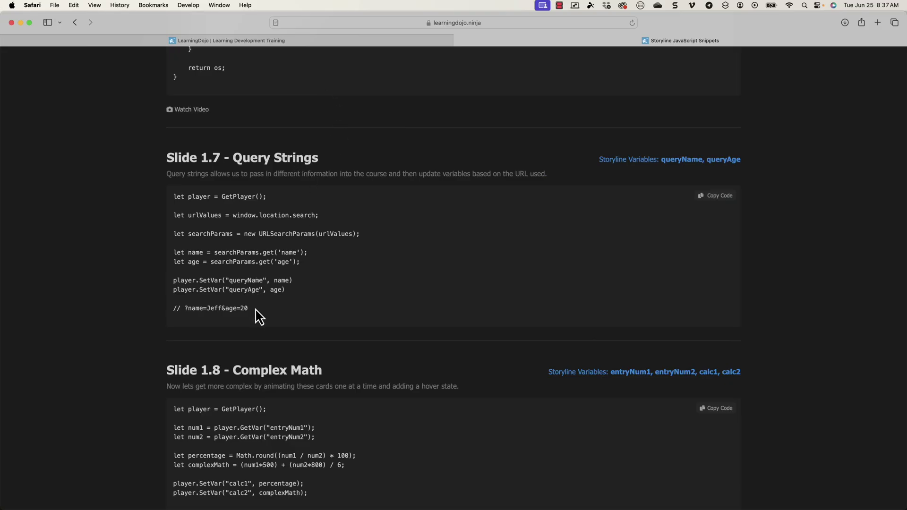
- Highlight the name parameter and code variable, then copy the sample query ?name=Jeff&age=20
{"action": "left_click_drag", "start_coordinate": [255, 310], "coordinate": [184, 308]}
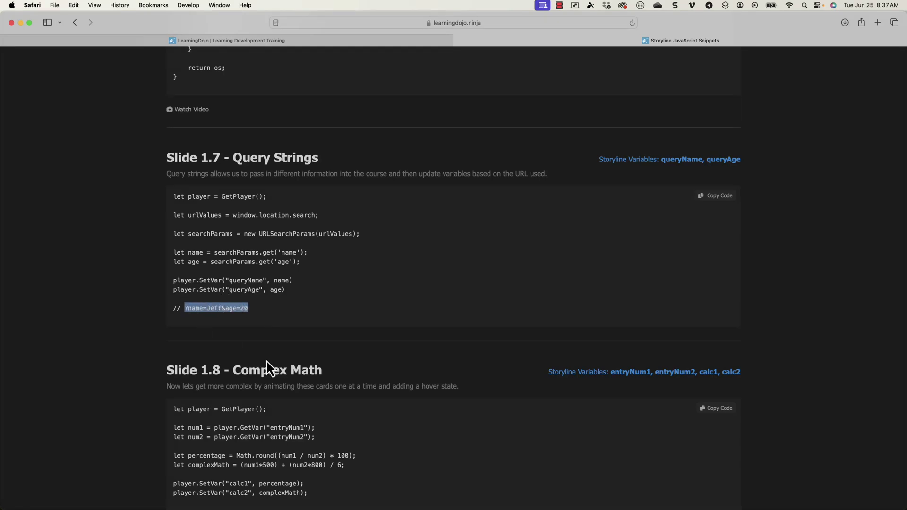
{"action": "left_click", "coordinate": [182, 325]}
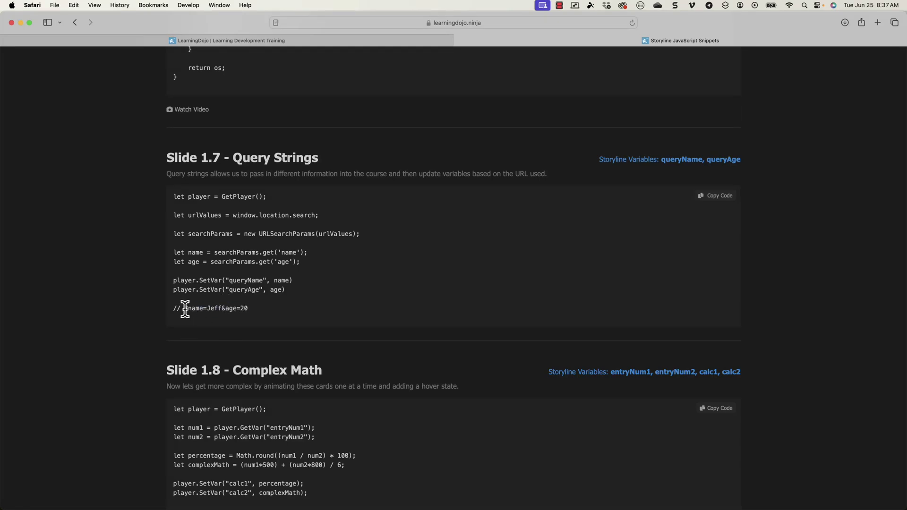
{"action": "left_click_drag", "start_coordinate": [184, 308], "coordinate": [255, 308]}
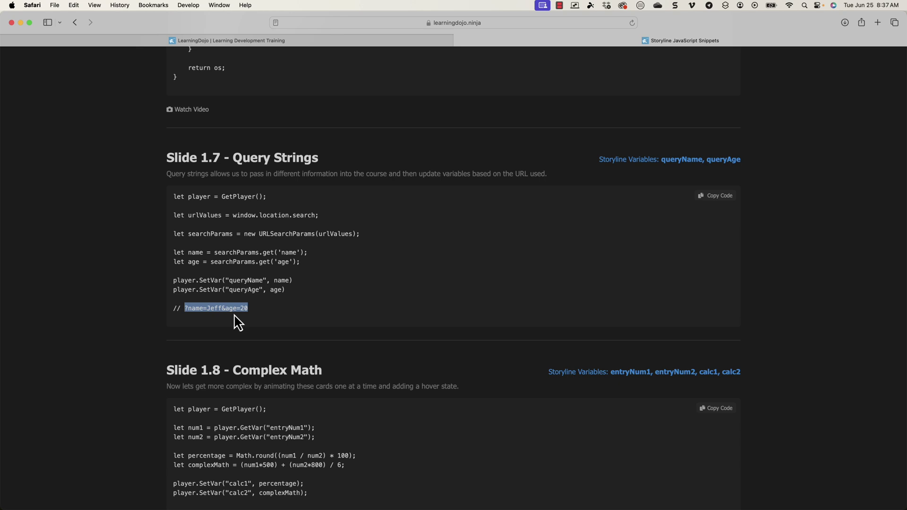
{"action": "left_click", "coordinate": [193, 308]}
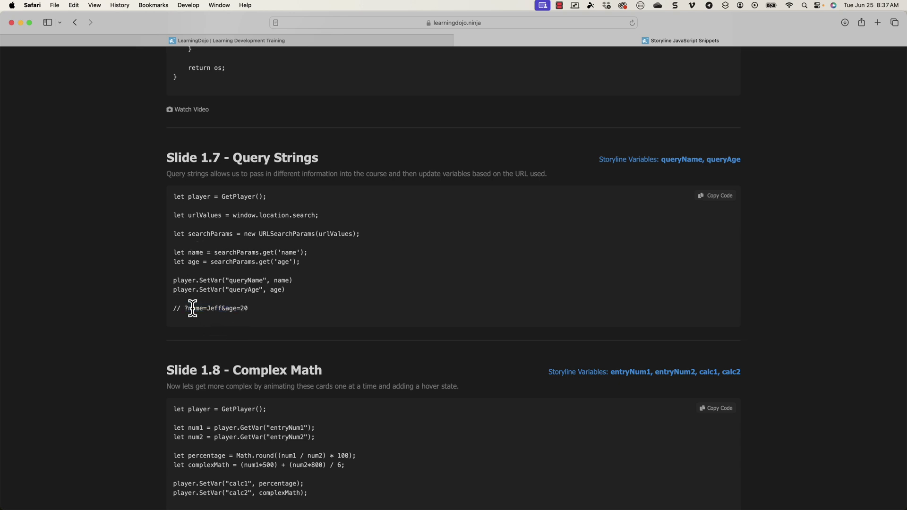
{"action": "double_click", "coordinate": [193, 308]}
{"action": "double_click", "coordinate": [195, 253]}
{"action": "left_click", "coordinate": [290, 251]}
{"action": "double_click", "coordinate": [195, 253]}
{"action": "left_click_drag", "start_coordinate": [266, 308], "coordinate": [186, 308]}
{"action": "key", "text": "ctrl+c"}
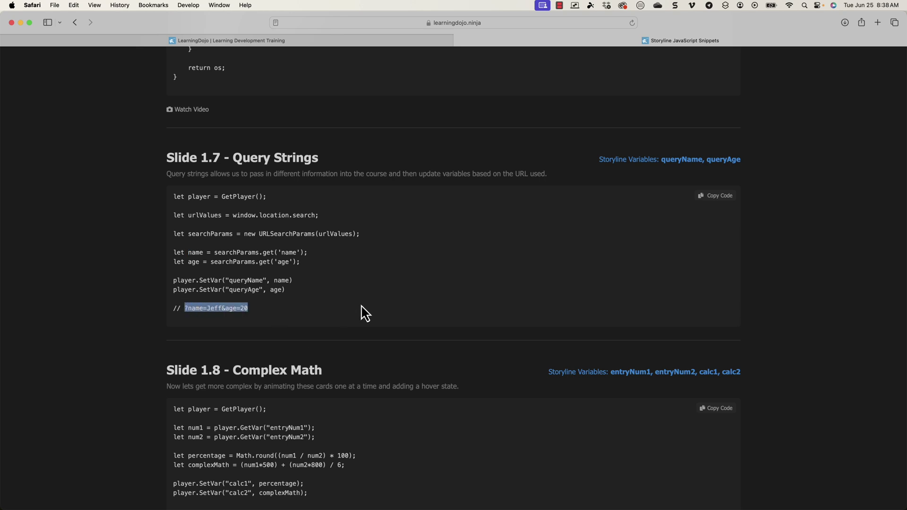
{"action": "key", "text": "ctrl+Right"}
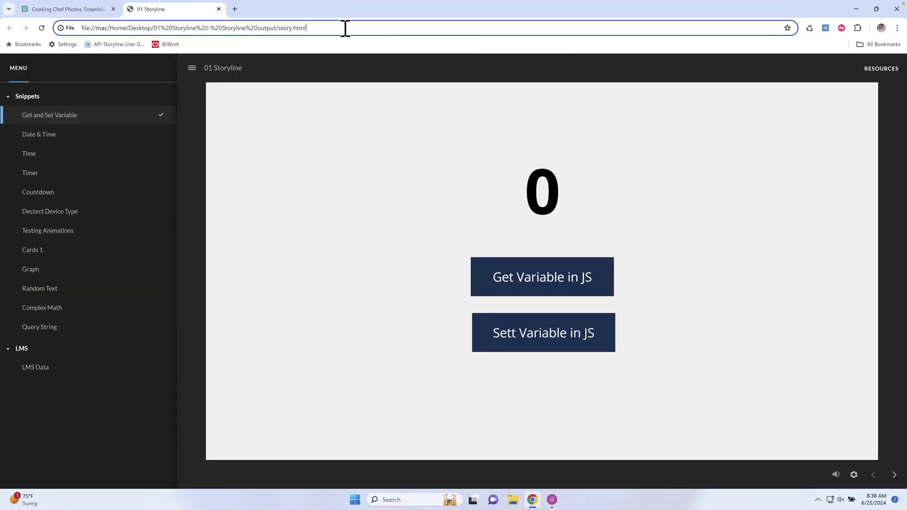
- Load the course with ?name=Jeff&age=20 appended and go to the Query String slide
{"action": "key", "text": "ctrl+v"}
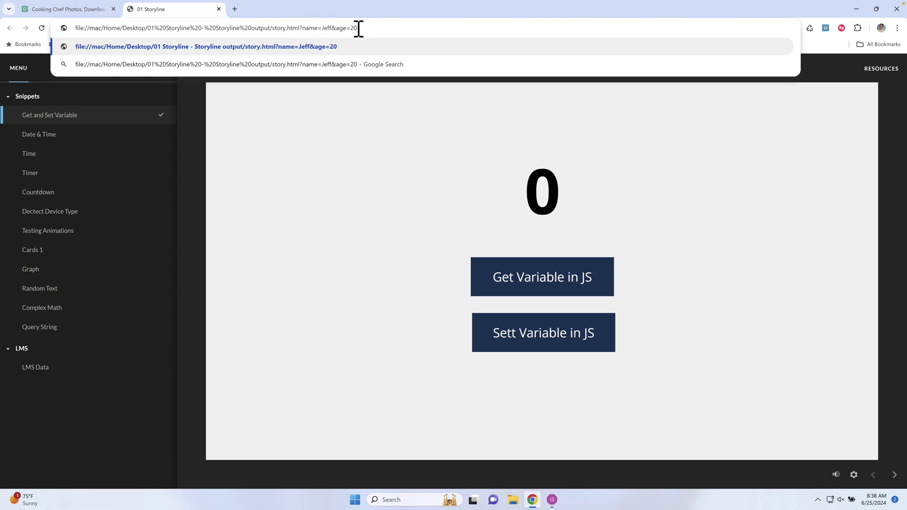
{"action": "key", "text": "Return"}
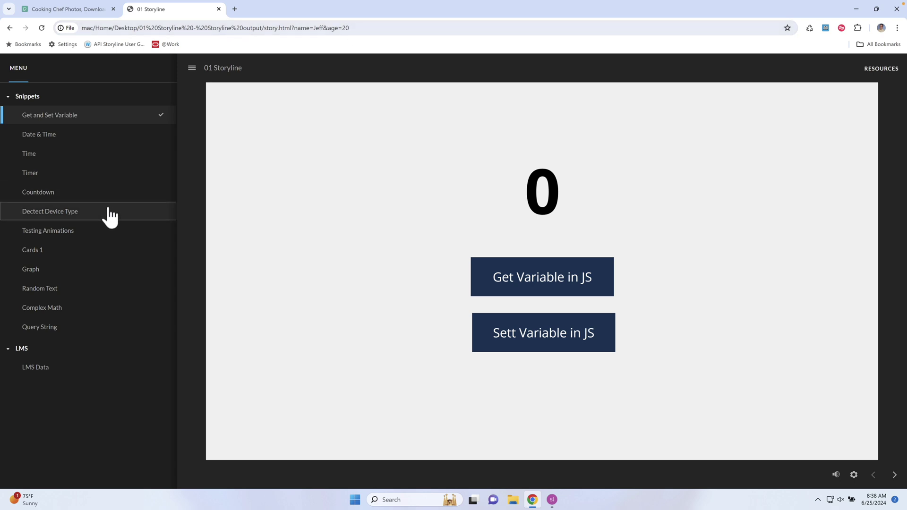
{"action": "left_click", "coordinate": [61, 327]}
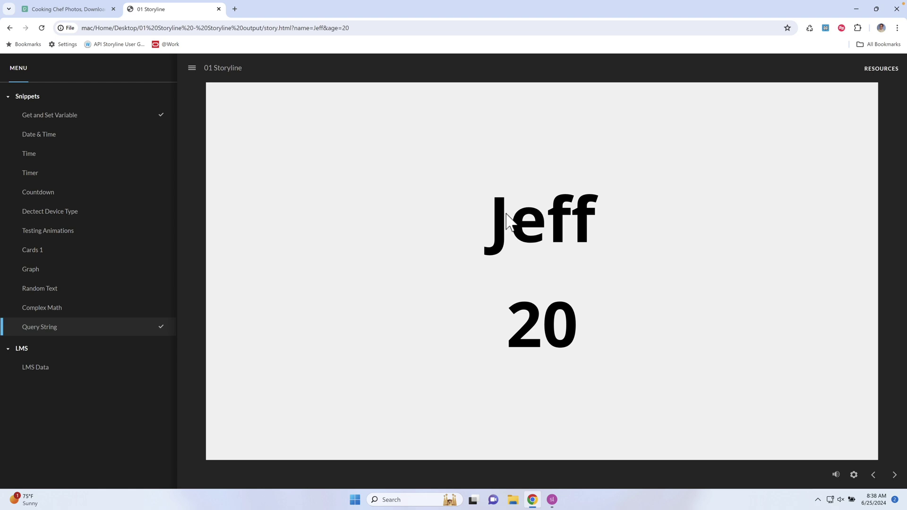
- Change the address to ?name=Sam&age=38 and reload so the slide shows Sam and 38
{"action": "left_click", "coordinate": [316, 29]}
{"action": "left_click", "coordinate": [320, 28]}
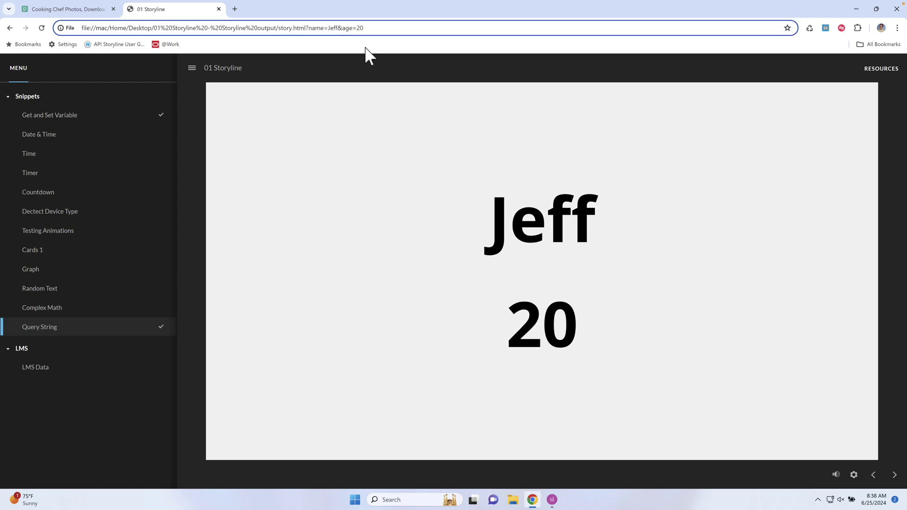
{"action": "key", "text": "BackSpace"}
{"action": "key", "text": "BackSpace"}
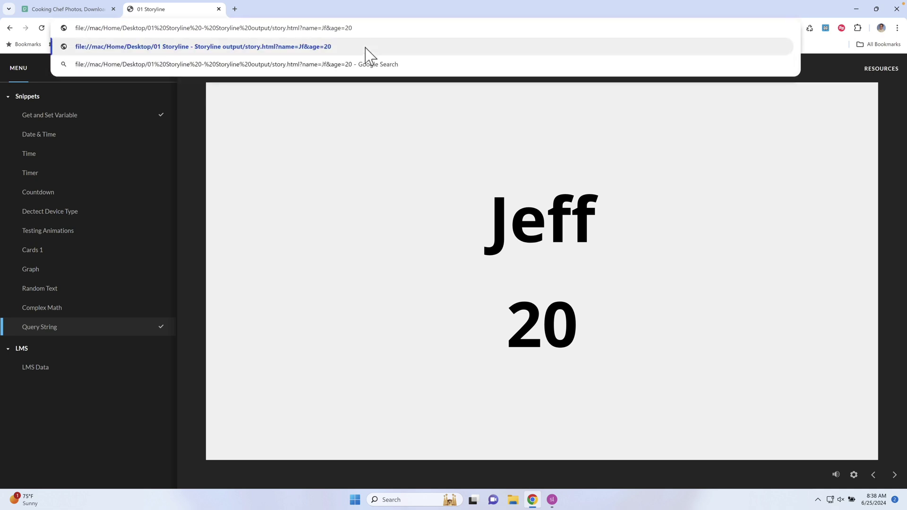
{"action": "key", "text": "BackSpace"}
{"action": "key", "text": "Delete"}
{"action": "type", "text": "Sam"}
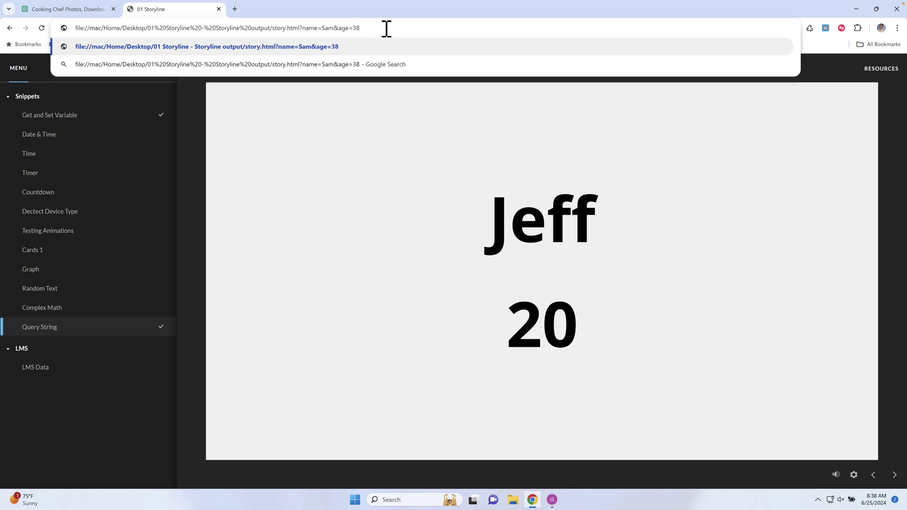
{"action": "key", "text": "Return"}
{"action": "left_click", "coordinate": [464, 304]}
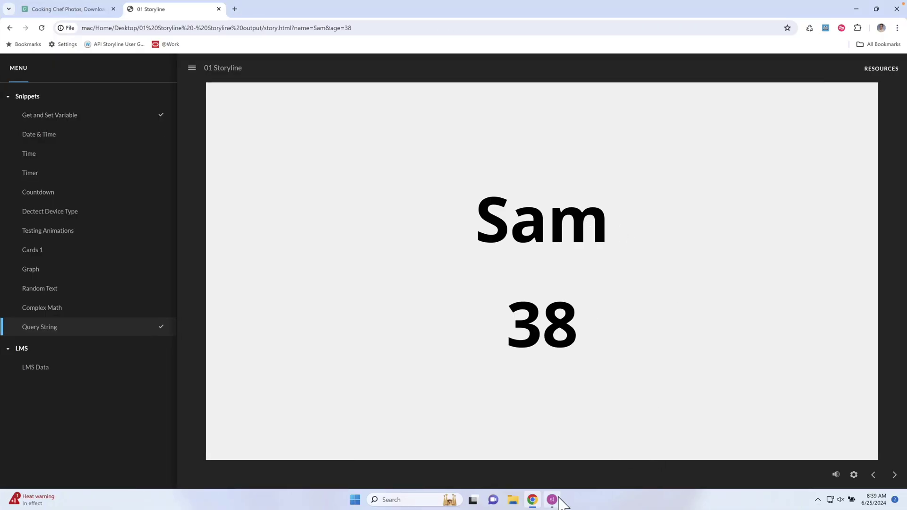
- Create a Text project variable named testVar with no default value
{"action": "left_click", "coordinate": [553, 500]}
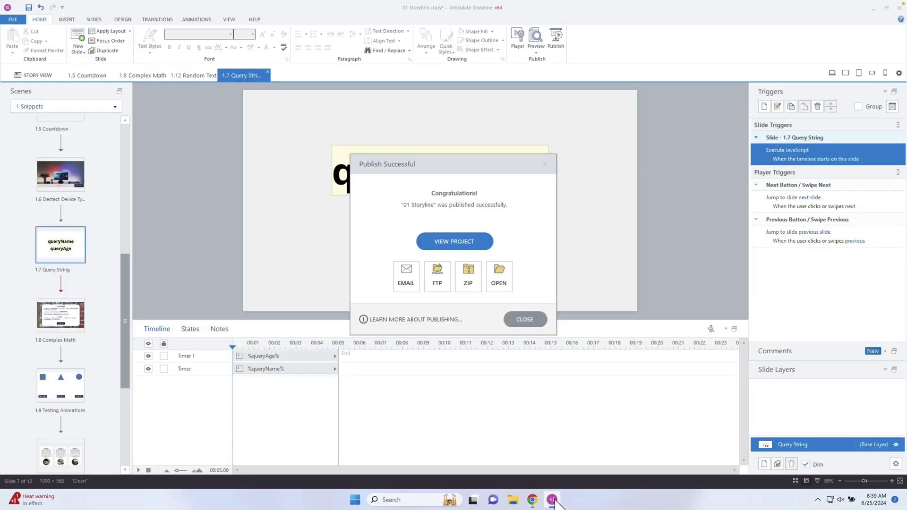
{"action": "left_click", "coordinate": [536, 318]}
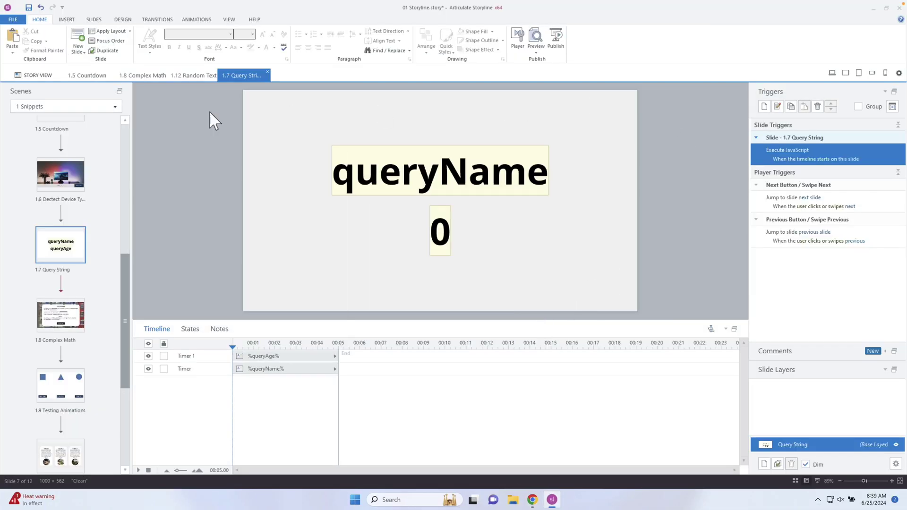
{"action": "left_click", "coordinate": [893, 106]}
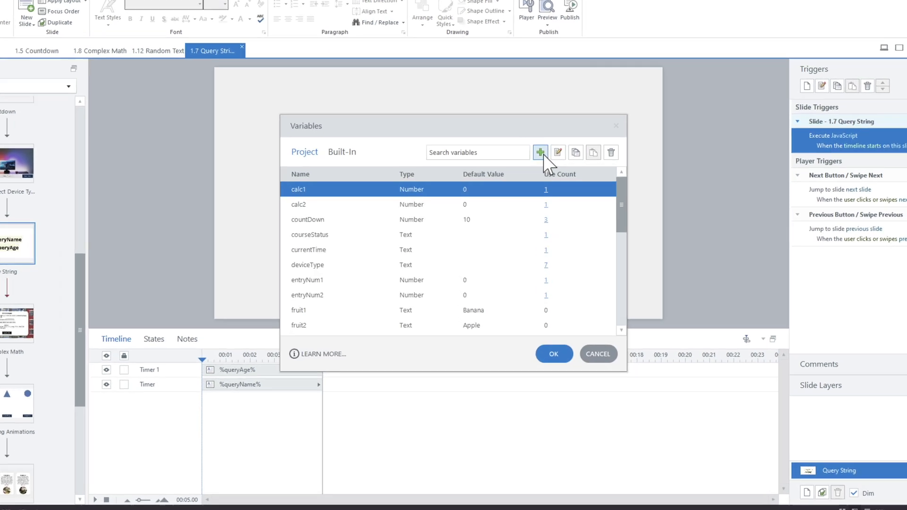
{"action": "left_click", "coordinate": [540, 152]}
{"action": "type", "text": "testVar"}
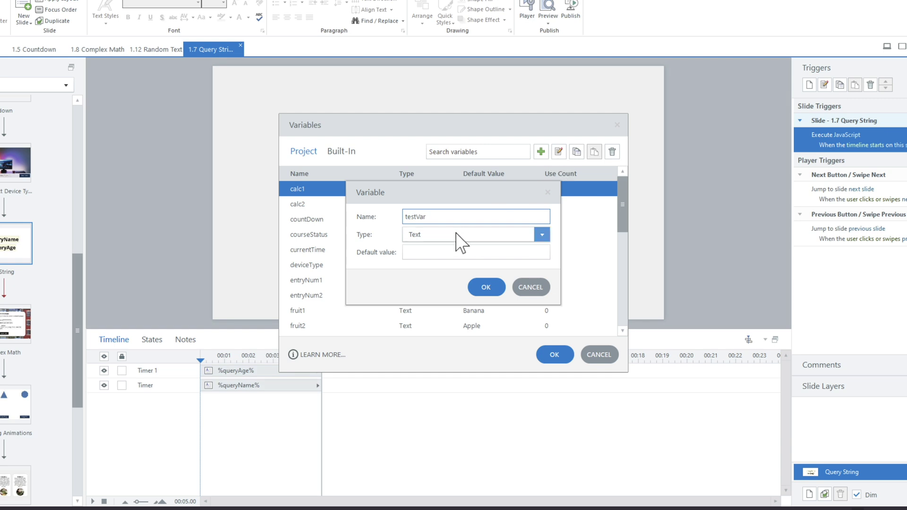
{"action": "left_click", "coordinate": [486, 286]}
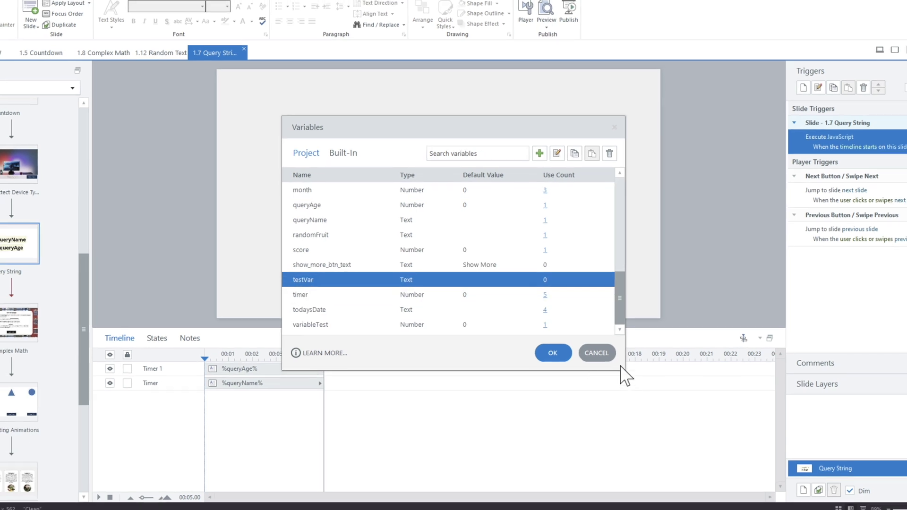
- Close the variables list and append ' &' after the 0 in the age text box
{"action": "left_click", "coordinate": [562, 355]}
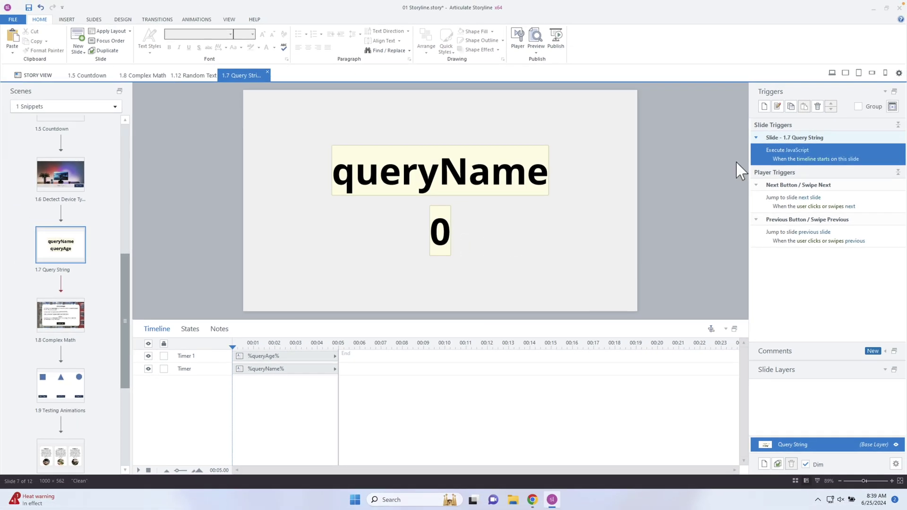
{"action": "left_click", "coordinate": [71, 19]}
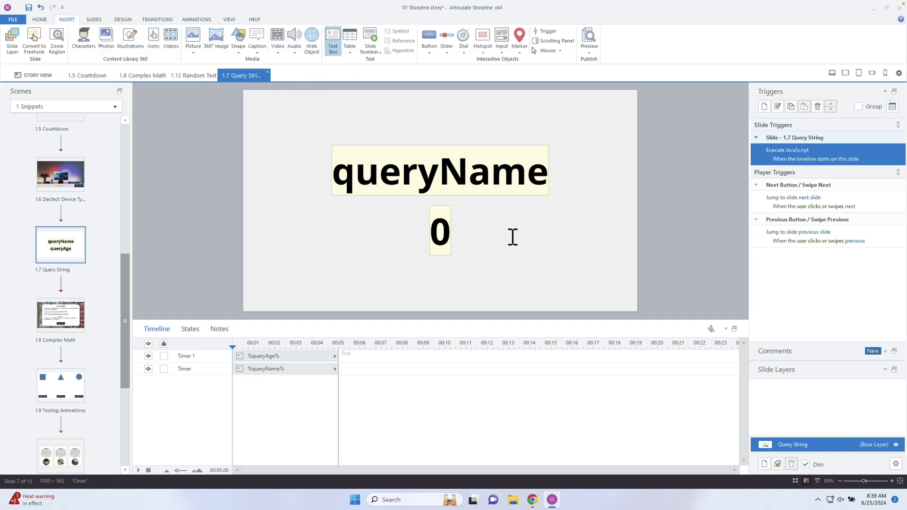
{"action": "left_click", "coordinate": [519, 255]}
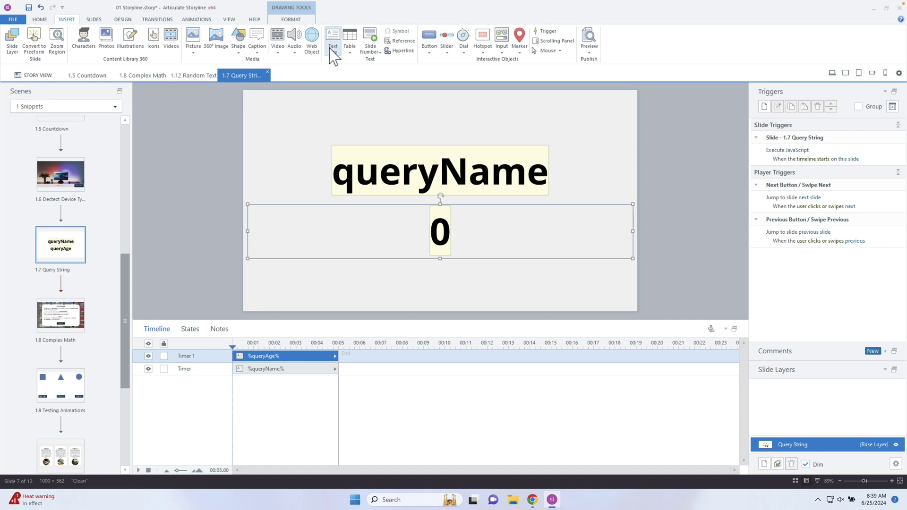
{"action": "double_click", "coordinate": [463, 224]}
{"action": "left_click", "coordinate": [465, 225]}
{"action": "type", "text": "&"}
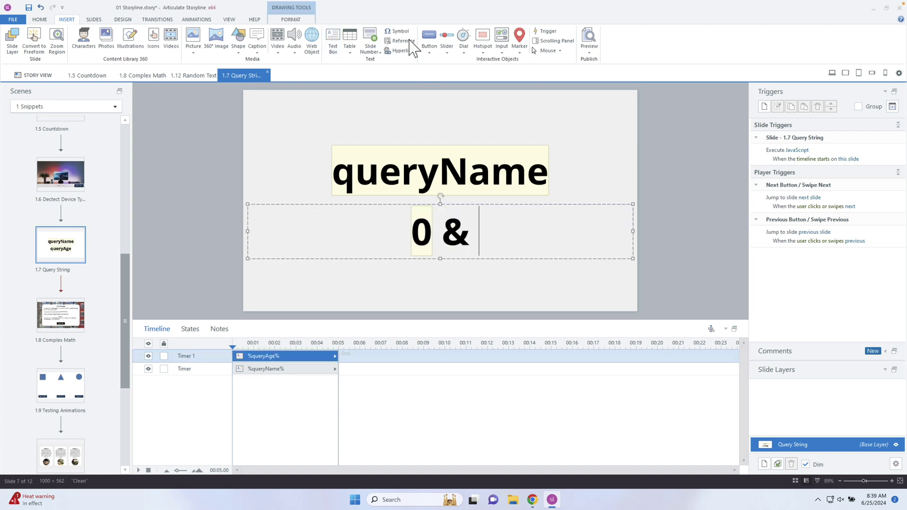
- Insert a testVar variable reference after the ampersand and finish editing the text box
{"action": "left_click", "coordinate": [400, 41]}
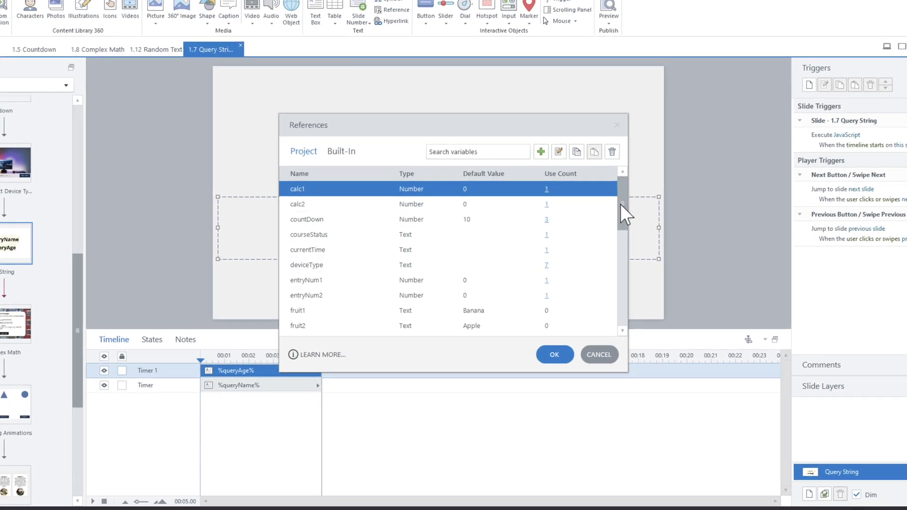
{"action": "left_click_drag", "start_coordinate": [615, 210], "coordinate": [615, 257]}
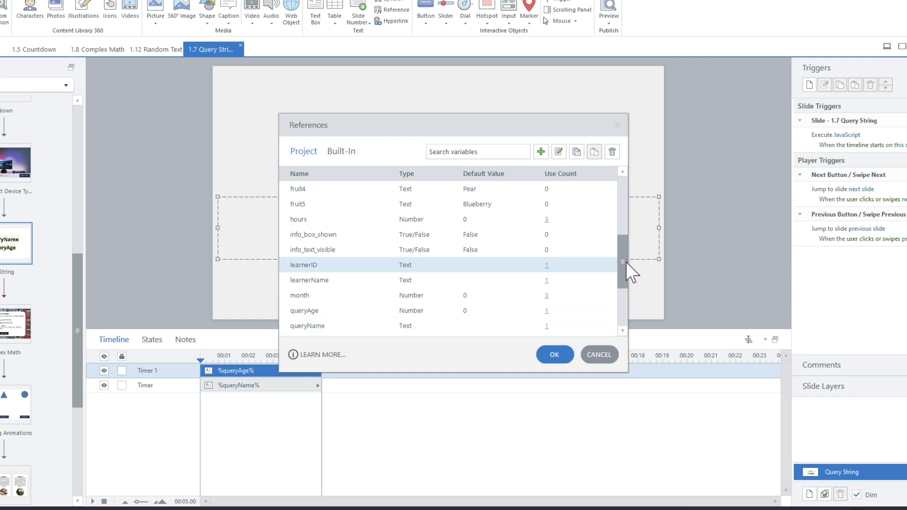
{"action": "left_click_drag", "start_coordinate": [621, 259], "coordinate": [620, 286]}
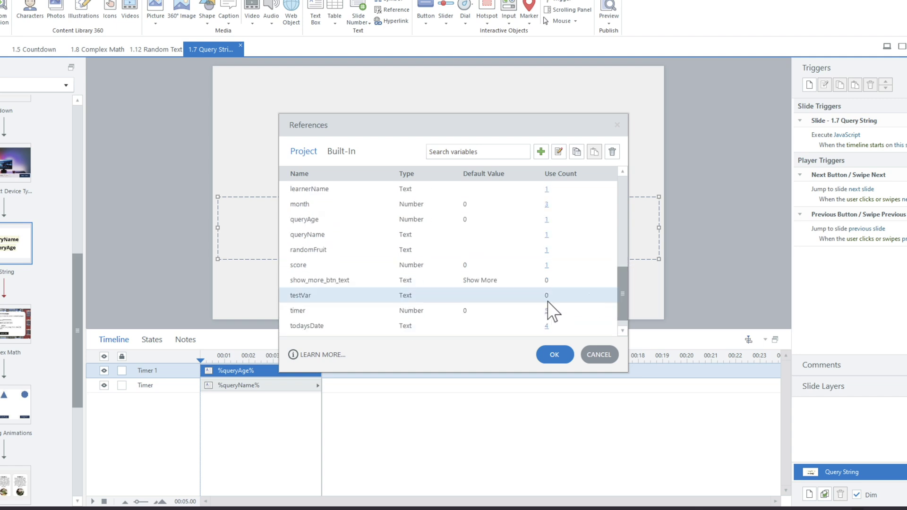
{"action": "double_click", "coordinate": [344, 299]}
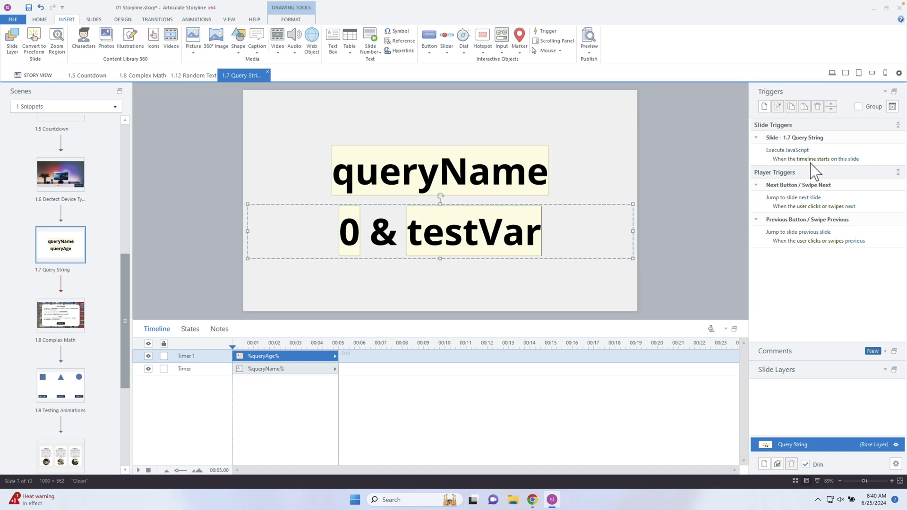
{"action": "left_click", "coordinate": [794, 161]}
{"action": "left_click", "coordinate": [544, 290]}
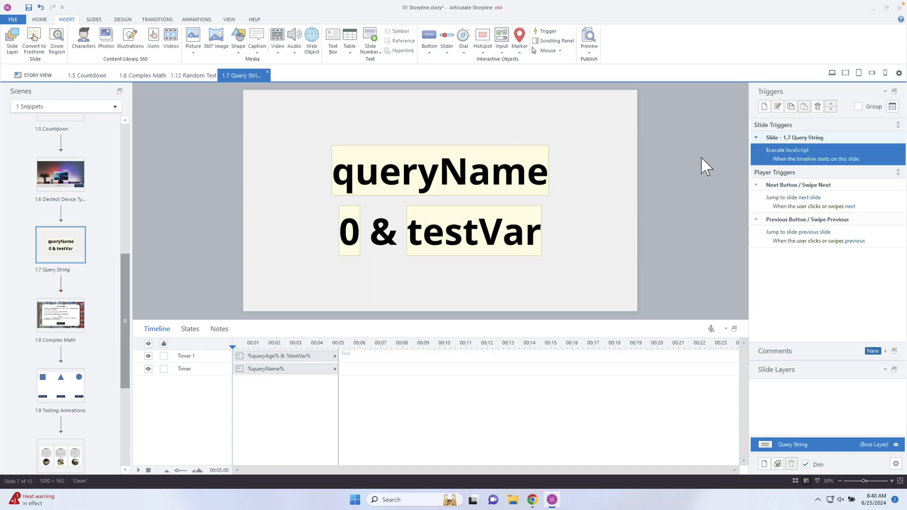
- Open the Execute JavaScript trigger and review the urlValues, URLSearchParams, name and age lines
{"action": "left_click", "coordinate": [799, 151]}
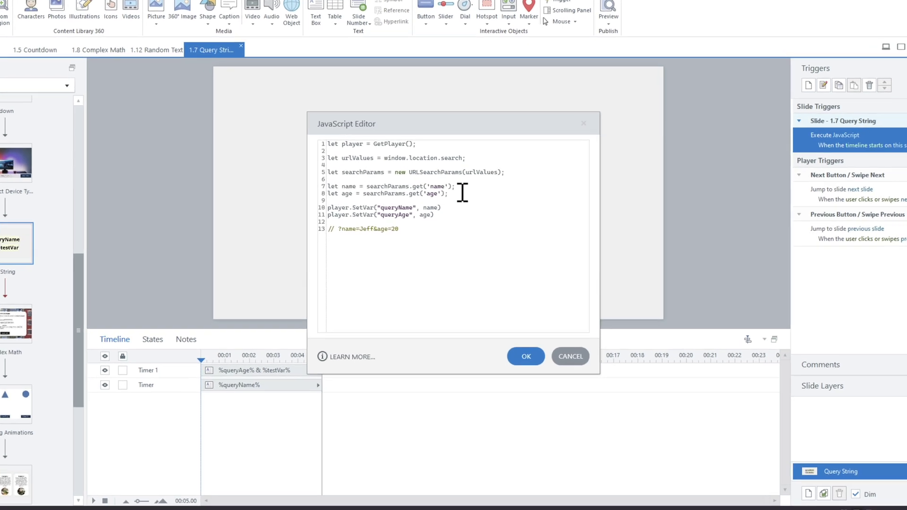
{"action": "left_click_drag", "start_coordinate": [473, 197], "coordinate": [331, 189]}
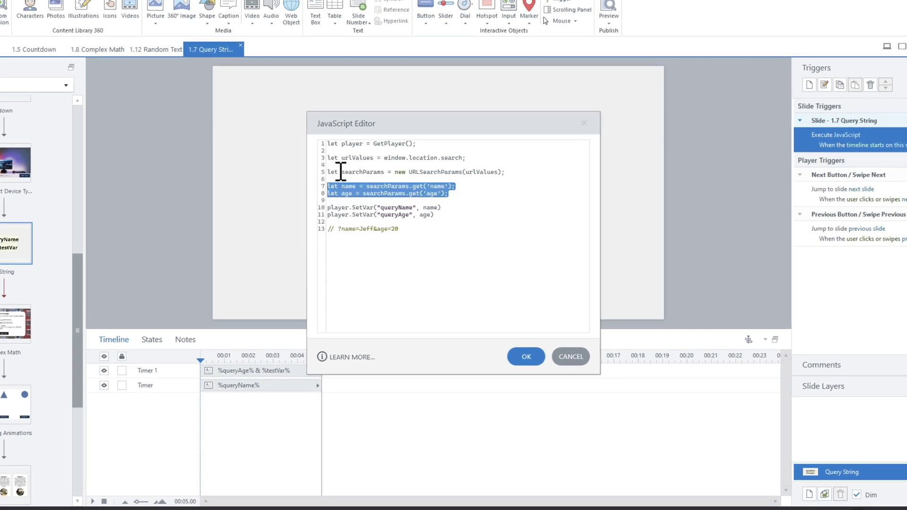
{"action": "left_click", "coordinate": [341, 172]}
{"action": "left_click_drag", "start_coordinate": [345, 157], "coordinate": [392, 158]}
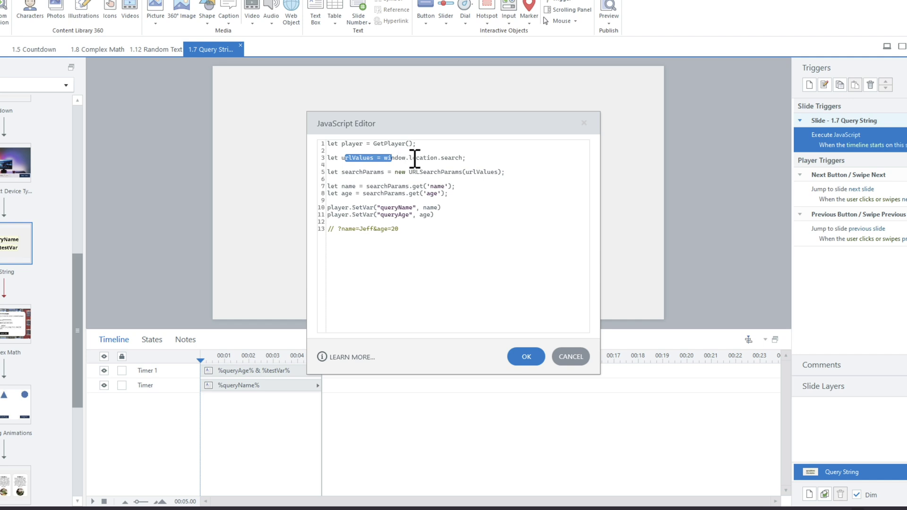
{"action": "left_click_drag", "start_coordinate": [410, 172], "coordinate": [462, 172]}
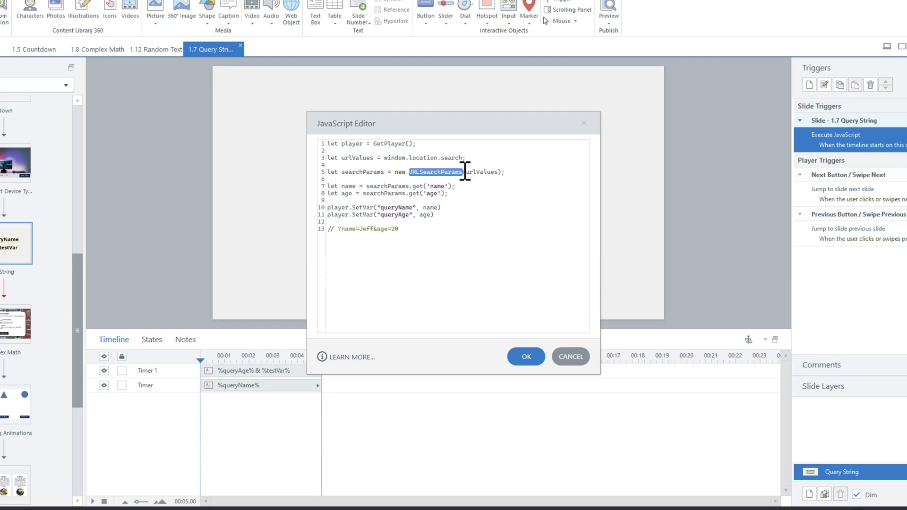
{"action": "left_click", "coordinate": [454, 193]}
{"action": "left_click_drag", "start_coordinate": [455, 194], "coordinate": [327, 186]}
- Add line 9 'let testVar =' using a copy of the searchParams.get('age') lookup
{"action": "left_click", "coordinate": [472, 196]}
{"action": "key", "text": "Return"}
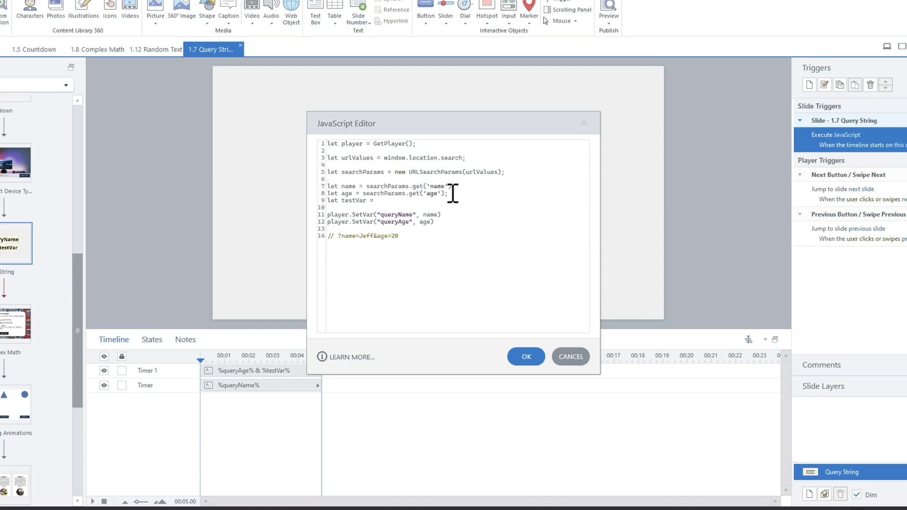
{"action": "left_click_drag", "start_coordinate": [450, 193], "coordinate": [367, 194]}
{"action": "key", "text": "ctrl+c"}
{"action": "left_click", "coordinate": [390, 200]}
{"action": "key", "text": "ctrl+v"}
- Rename the pasted parameter to 'textVar' and duplicate the queryAge SetVar line
{"action": "double_click", "coordinate": [446, 200]}
{"action": "left_click_drag", "start_coordinate": [452, 225], "coordinate": [296, 224]}
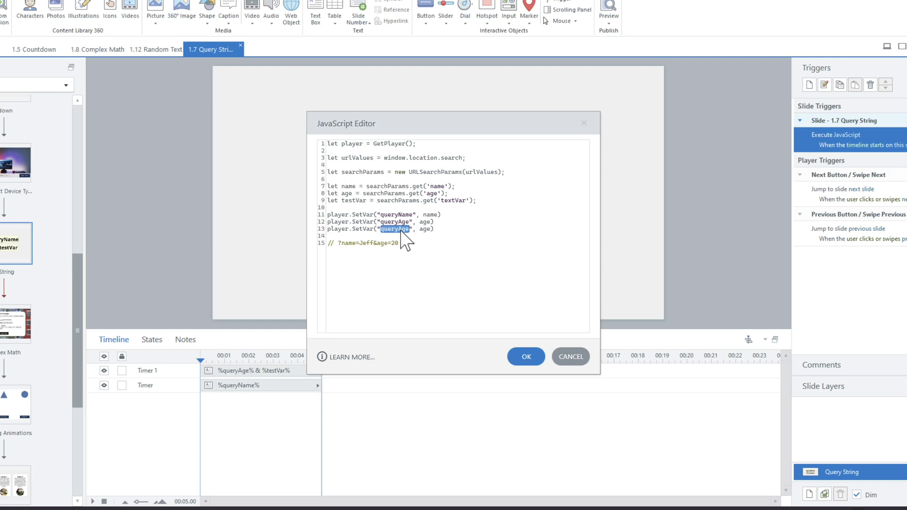
{"action": "type", "text": "textVa"}
- Make the third SetVar line pass testVar, add &testVar=Sample to the comment, and accept
{"action": "left_click", "coordinate": [345, 198]}
{"action": "key", "text": "shift+Home"}
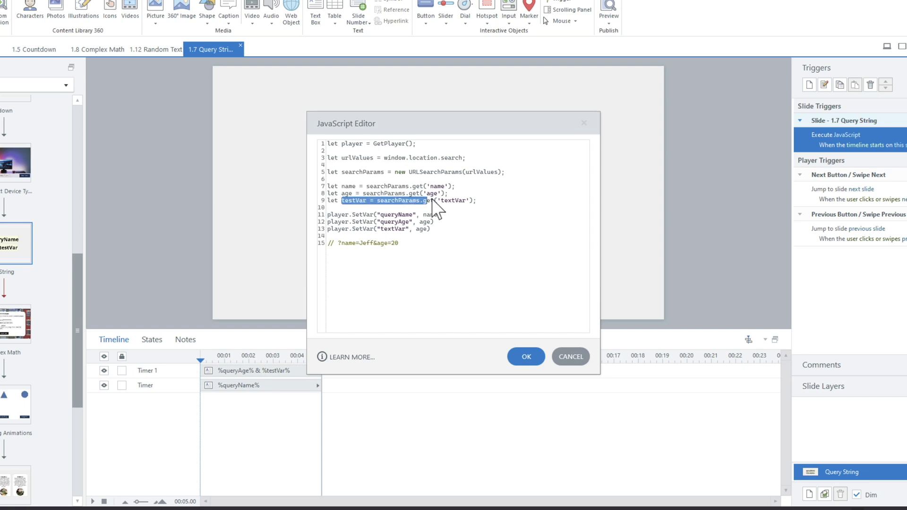
{"action": "left_click_drag", "start_coordinate": [352, 230], "coordinate": [396, 230]}
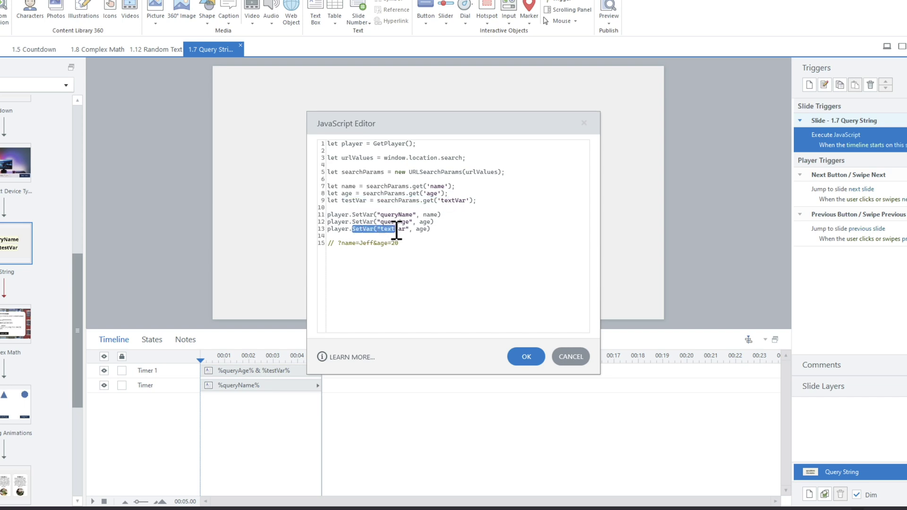
{"action": "double_click", "coordinate": [422, 229]}
{"action": "double_click", "coordinate": [354, 200]}
{"action": "double_click", "coordinate": [422, 229]}
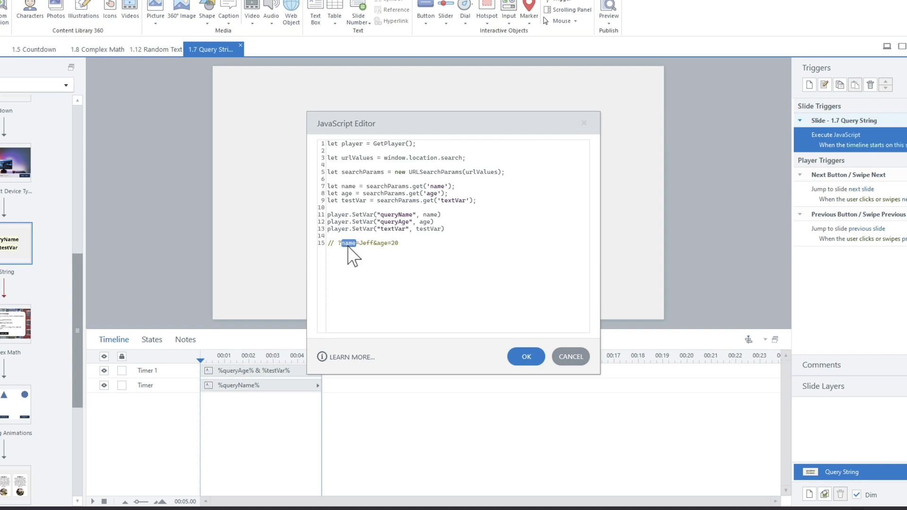
{"action": "double_click", "coordinate": [402, 229]}
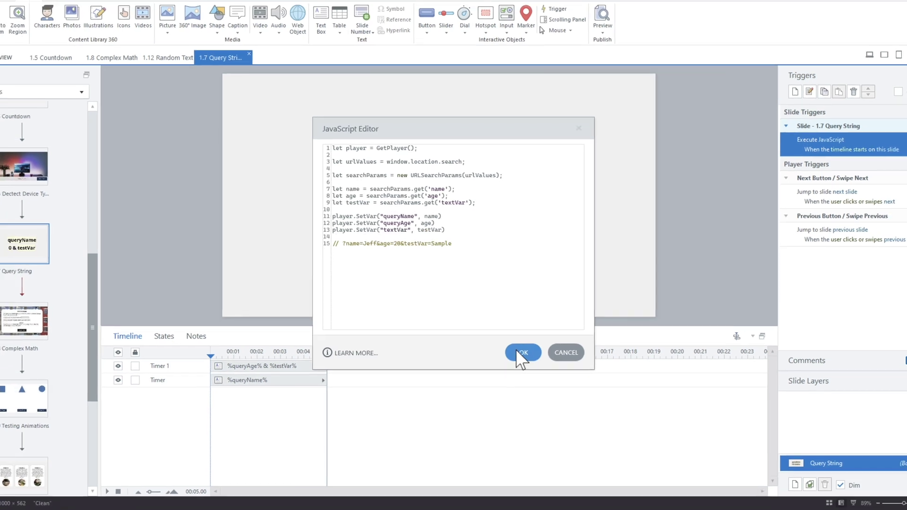
{"action": "left_click", "coordinate": [518, 356]}
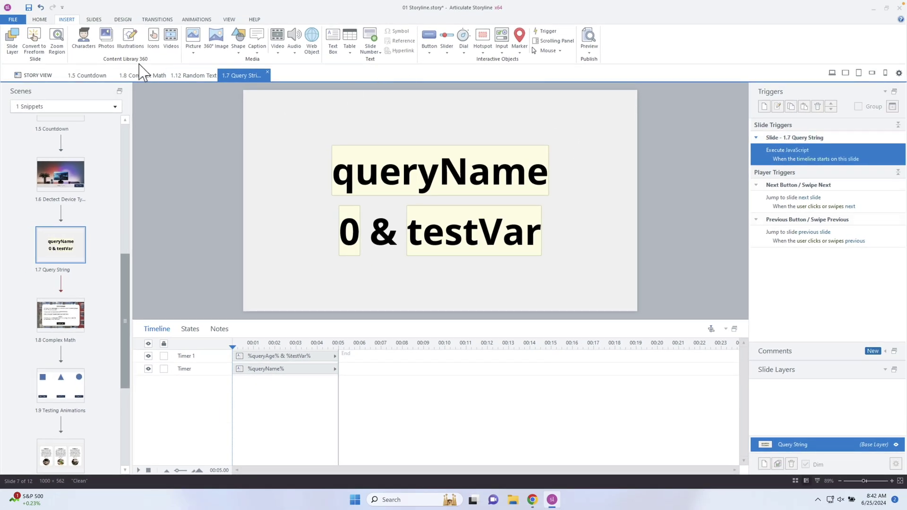
- Save the project and recheck the Execute JavaScript trigger code
{"action": "key", "text": "ctrl+s"}
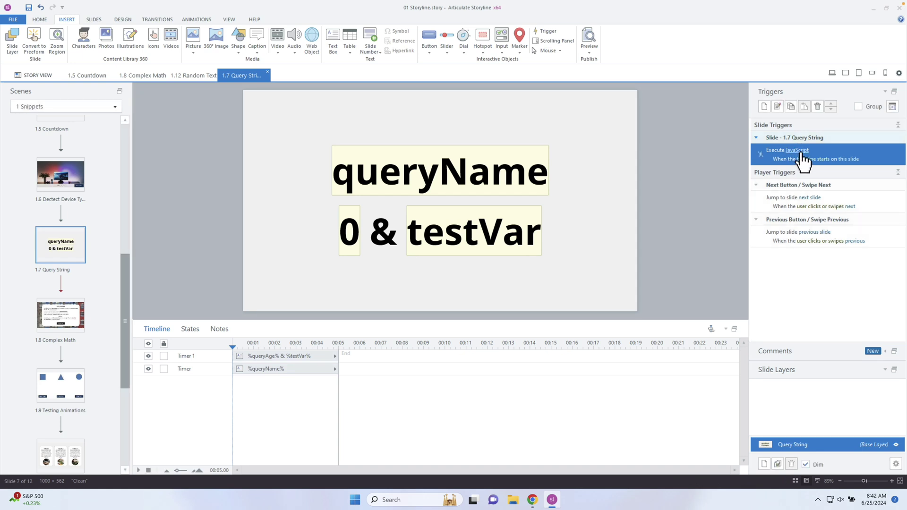
{"action": "double_click", "coordinate": [797, 155]}
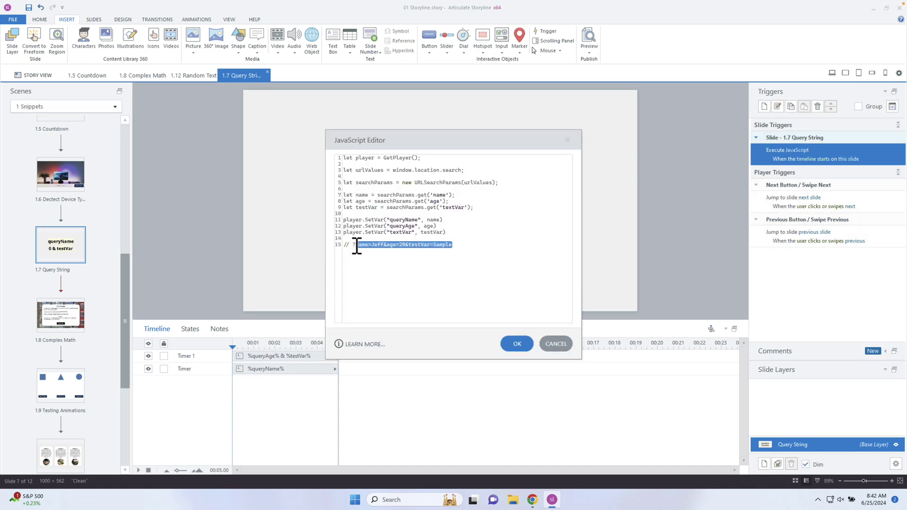
{"action": "left_click", "coordinate": [522, 346]}
- Publish the project and open the published course in the browser
{"action": "left_click", "coordinate": [40, 19]}
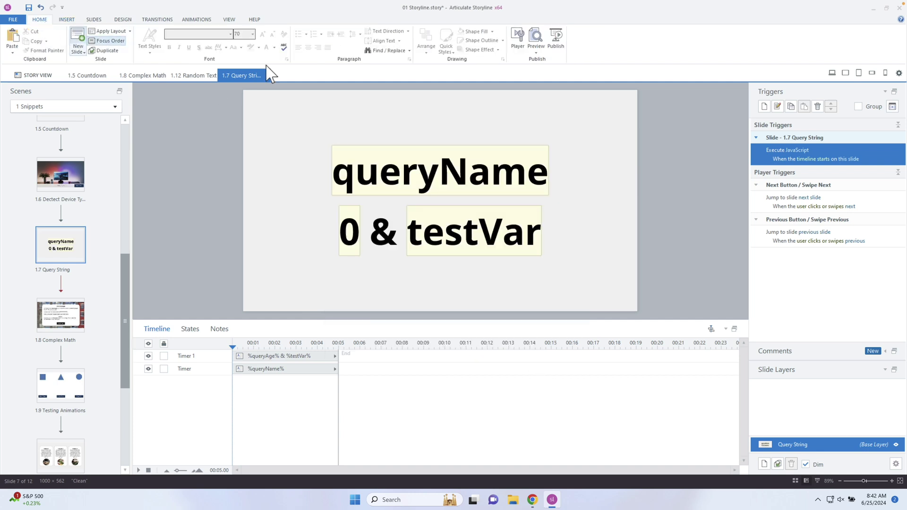
{"action": "left_click", "coordinate": [556, 41]}
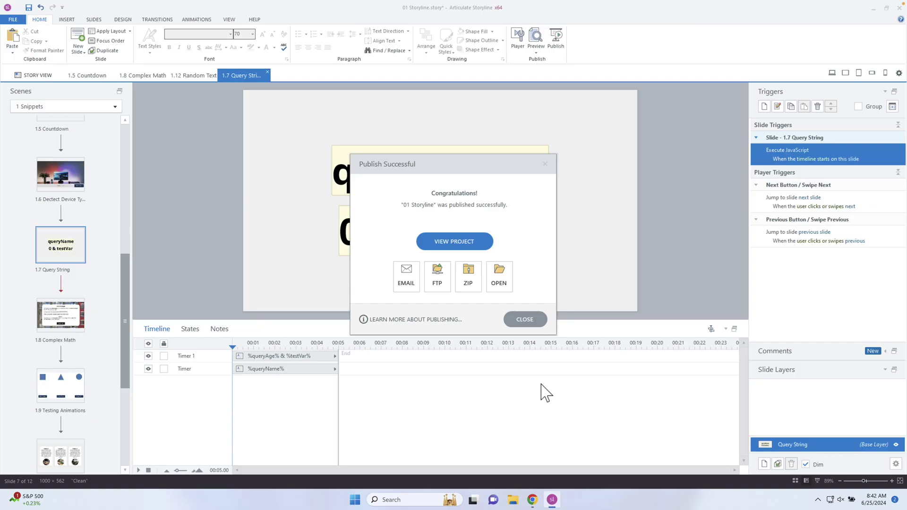
{"action": "left_click", "coordinate": [435, 244]}
- Load the course with ?name=Jeff&age=20&testVar=Sample and open the Query String slide
{"action": "left_click", "coordinate": [338, 33]}
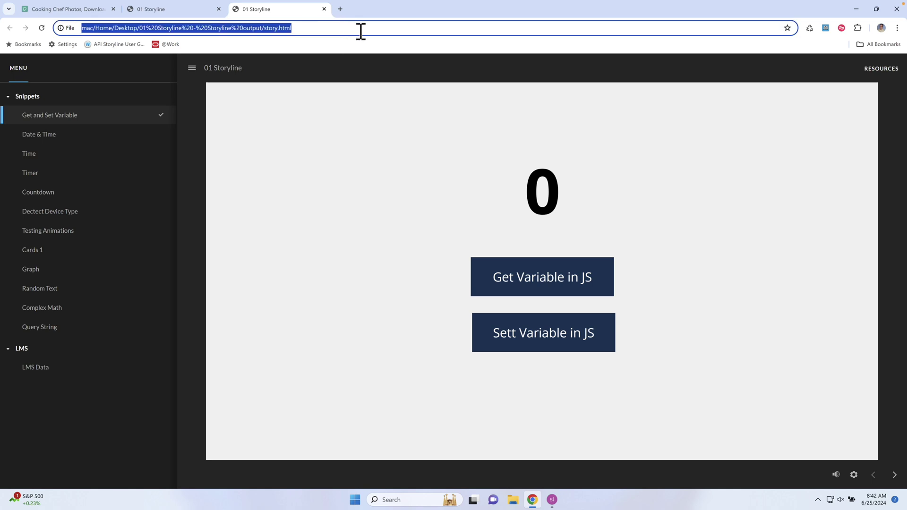
{"action": "left_click", "coordinate": [372, 32]}
{"action": "type", "text": "?name=Jeff&age=20&testVar=Sample"}
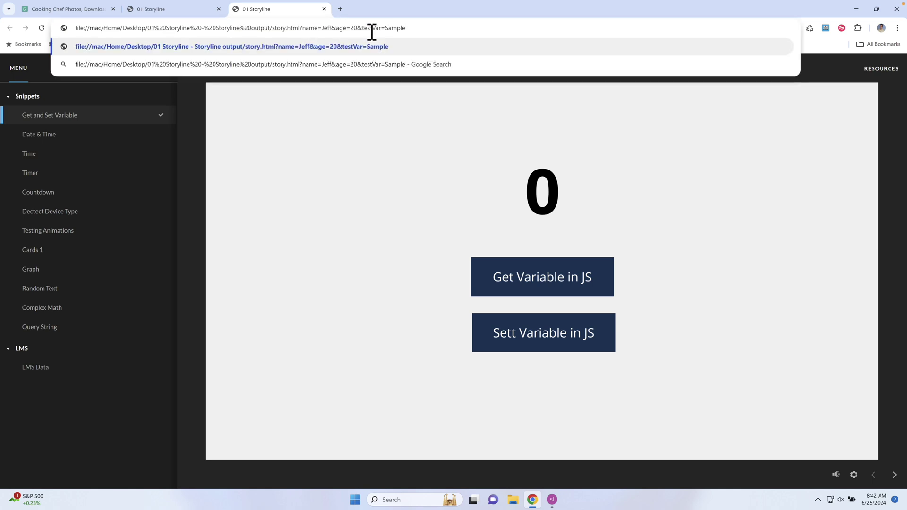
{"action": "key", "text": "Return"}
{"action": "left_click", "coordinate": [63, 333]}
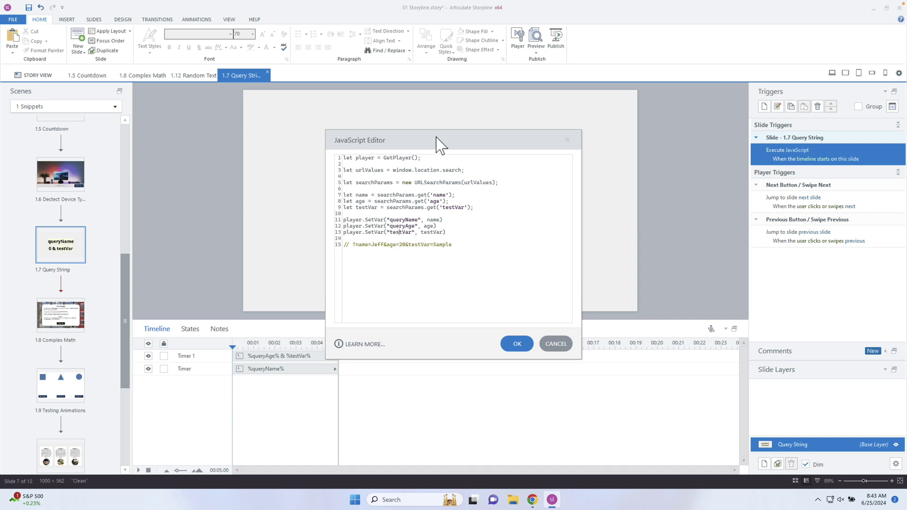
- Close the JavaScript Editor, republish the project, and view the new output
{"action": "left_click_drag", "start_coordinate": [436, 137], "coordinate": [570, 248]}
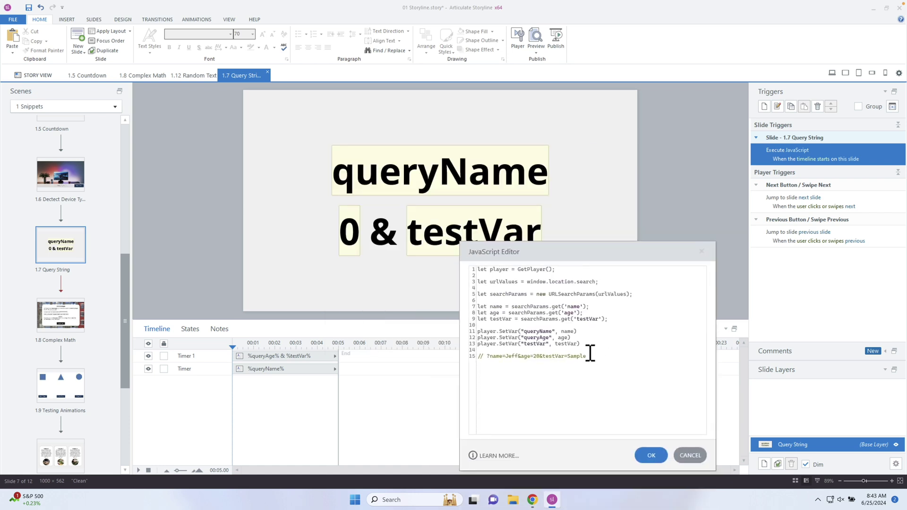
{"action": "left_click", "coordinate": [651, 456]}
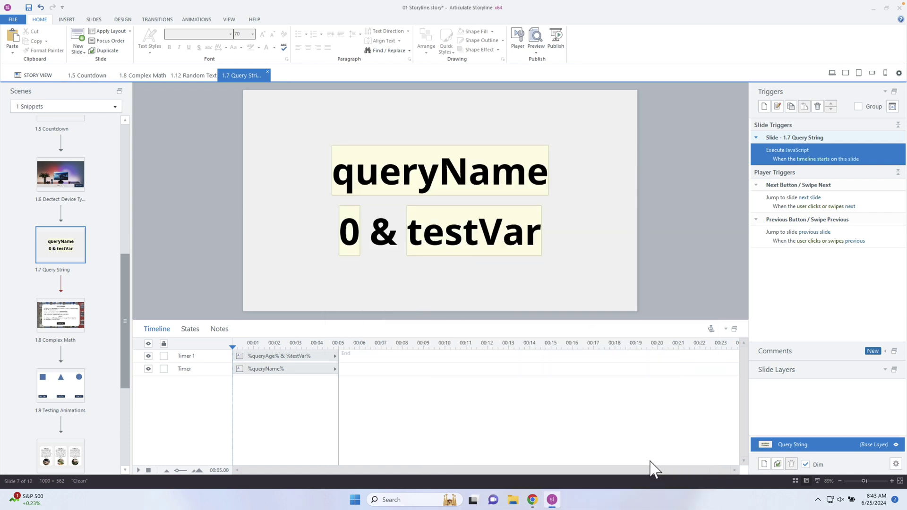
{"action": "left_click", "coordinate": [556, 40]}
{"action": "left_click", "coordinate": [533, 384]}
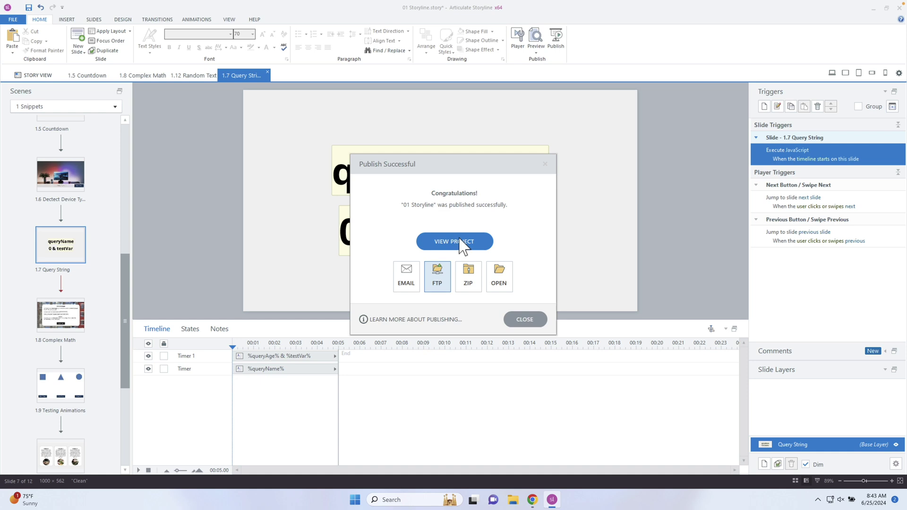
{"action": "left_click", "coordinate": [462, 245]}
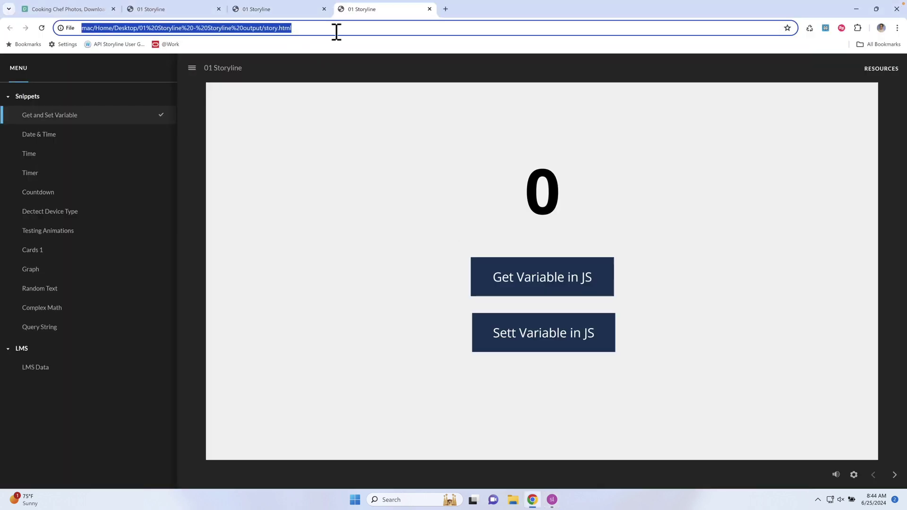
- Reload the republished course with the pasted query string and open the Query String slide
{"action": "left_click", "coordinate": [337, 31]}
{"action": "key", "text": "ctrl+v"}
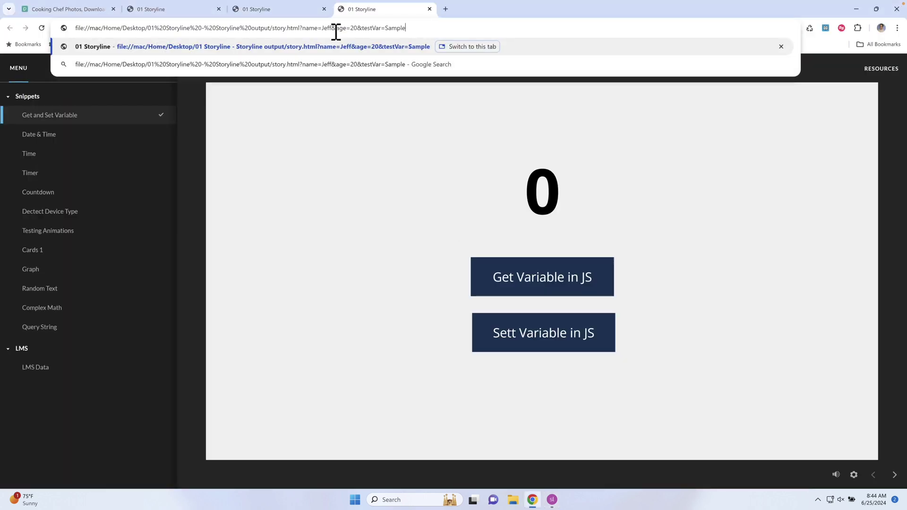
{"action": "key", "text": "Return"}
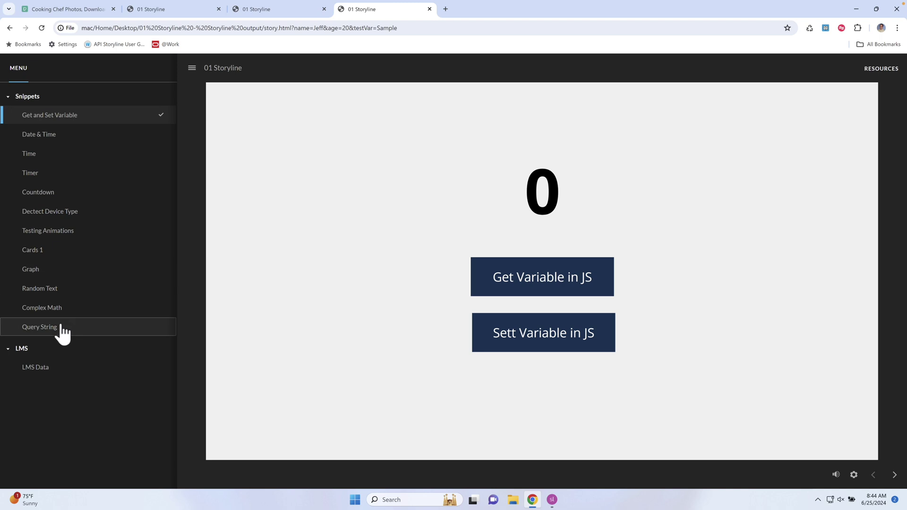
{"action": "left_click", "coordinate": [61, 328]}
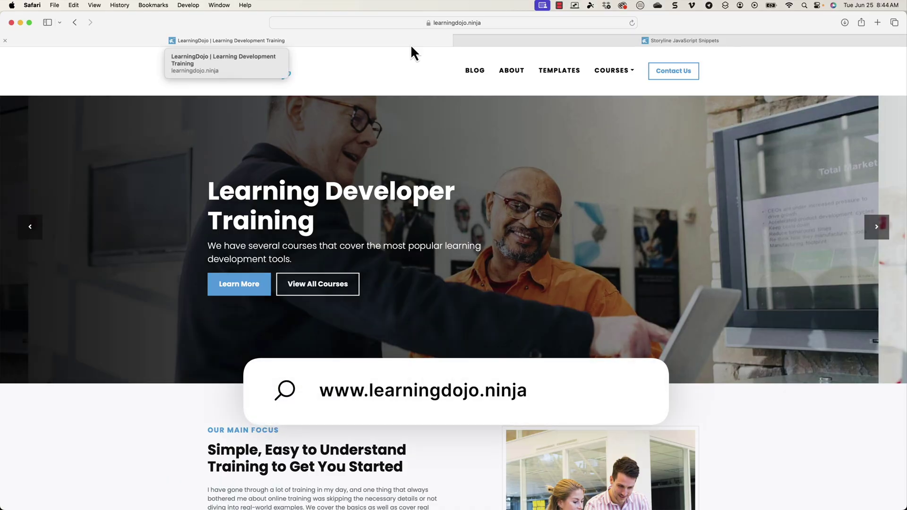
- Open the Learning Dojo blog, scroll through it, and show the Courses dropdown
{"action": "left_click", "coordinate": [473, 75]}
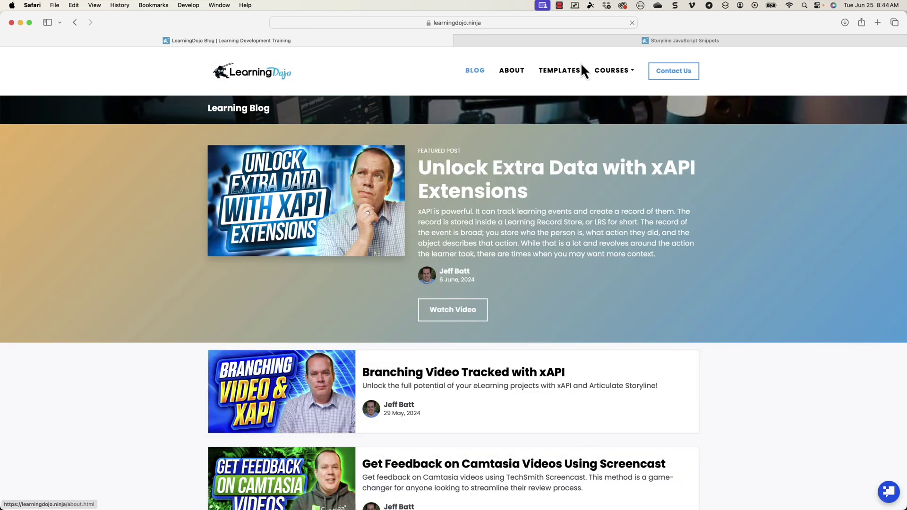
{"action": "scroll", "coordinate": [581, 140], "scroll_direction": "down", "scroll_amount": 5}
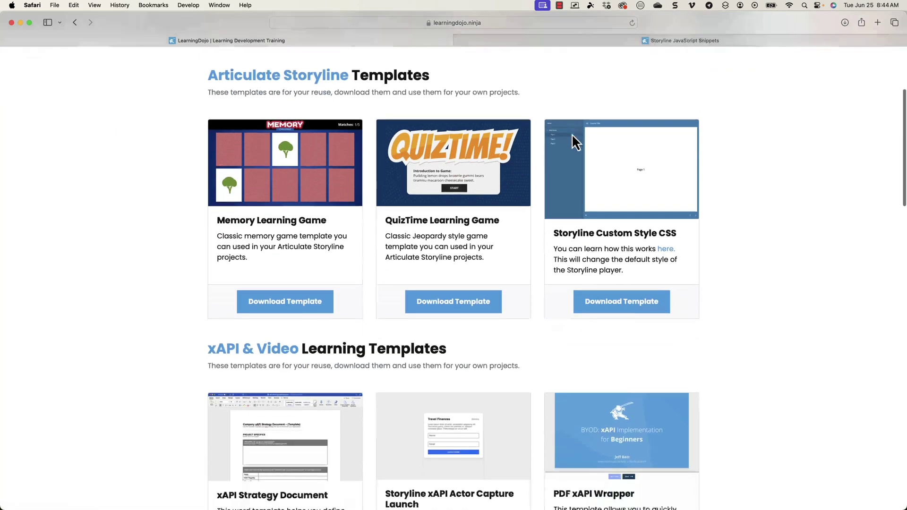
{"action": "scroll", "coordinate": [572, 137], "scroll_direction": "down", "scroll_amount": 1}
{"action": "scroll", "coordinate": [571, 137], "scroll_direction": "down", "scroll_amount": 1}
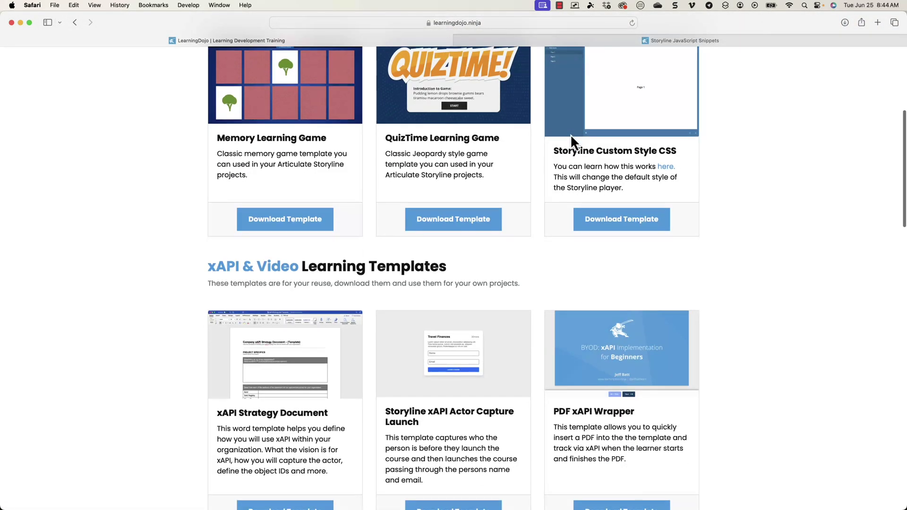
{"action": "scroll", "coordinate": [571, 135], "scroll_direction": "up", "scroll_amount": 5}
{"action": "left_click", "coordinate": [623, 76]}
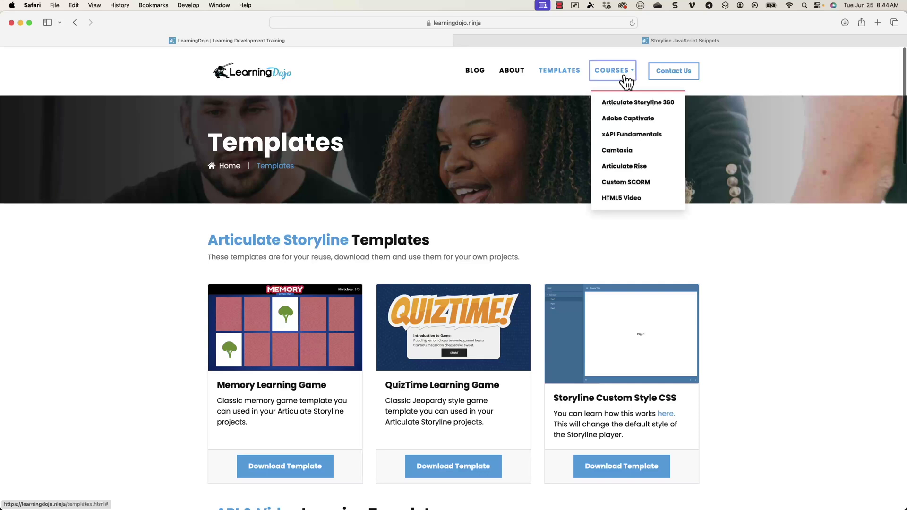